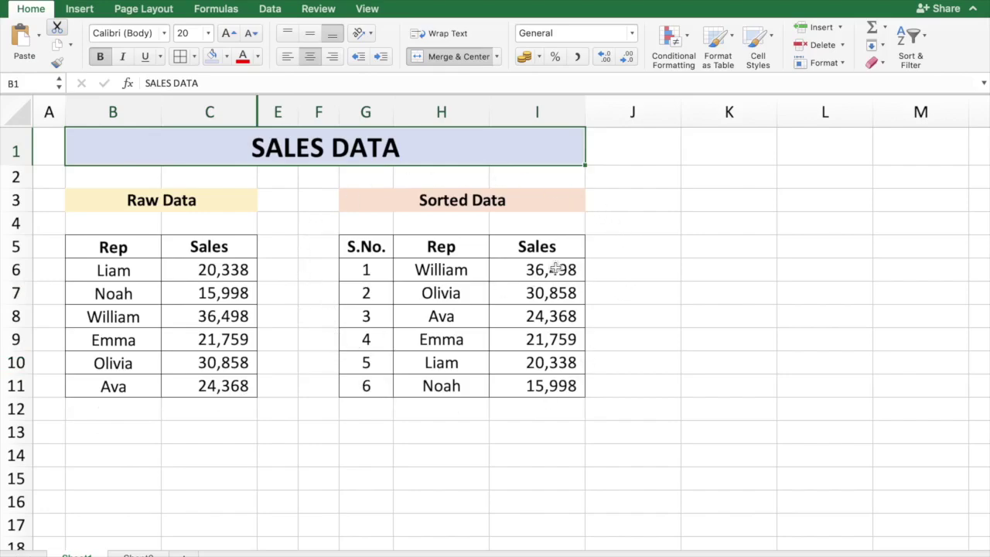
Change Noah's sales in cell C7 to 28459
click(205, 298)
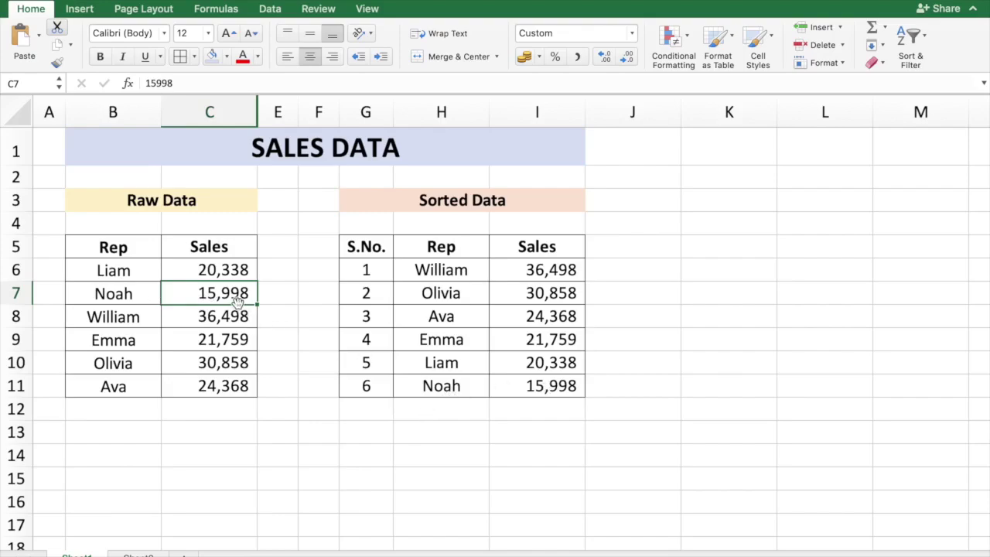
text(2845)
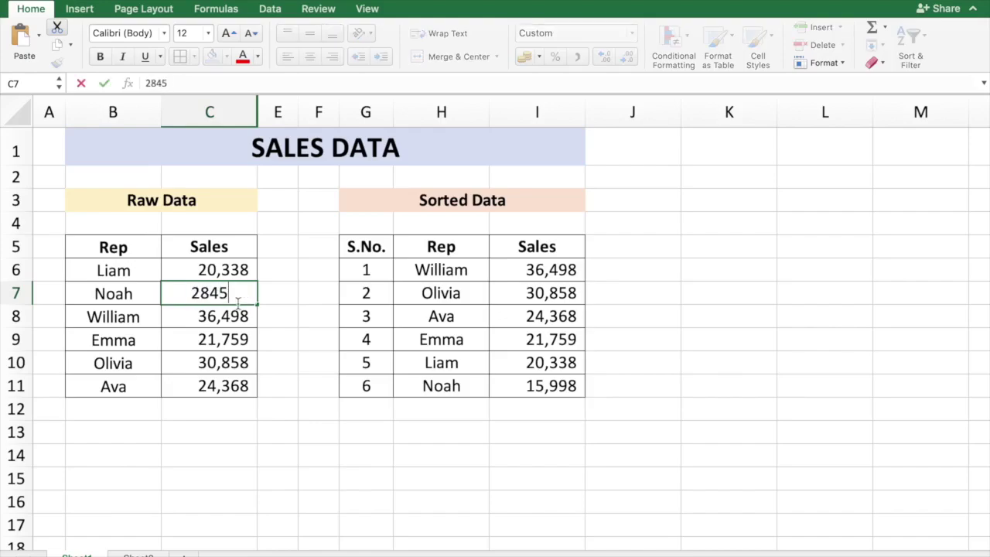
text(9)
key(Return)
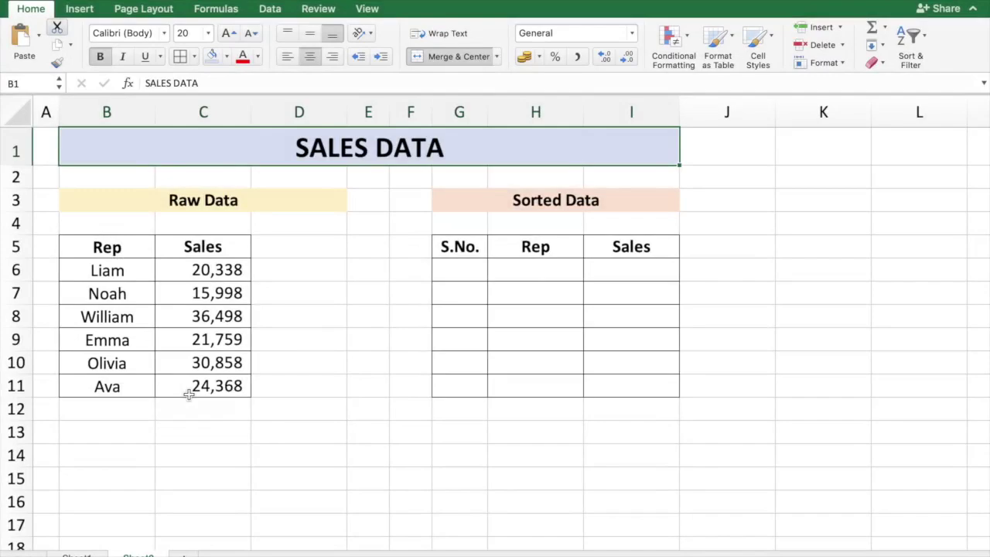
Custom-sort the Raw Data range B5:C11 by Sales, Largest to Smallest
drag(118, 243, 220, 384)
click(926, 38)
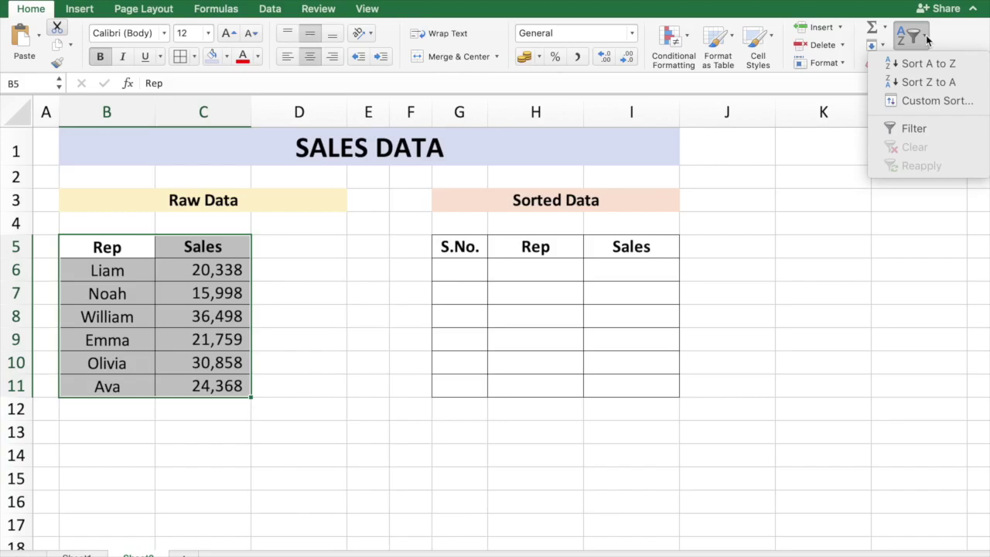
click(915, 107)
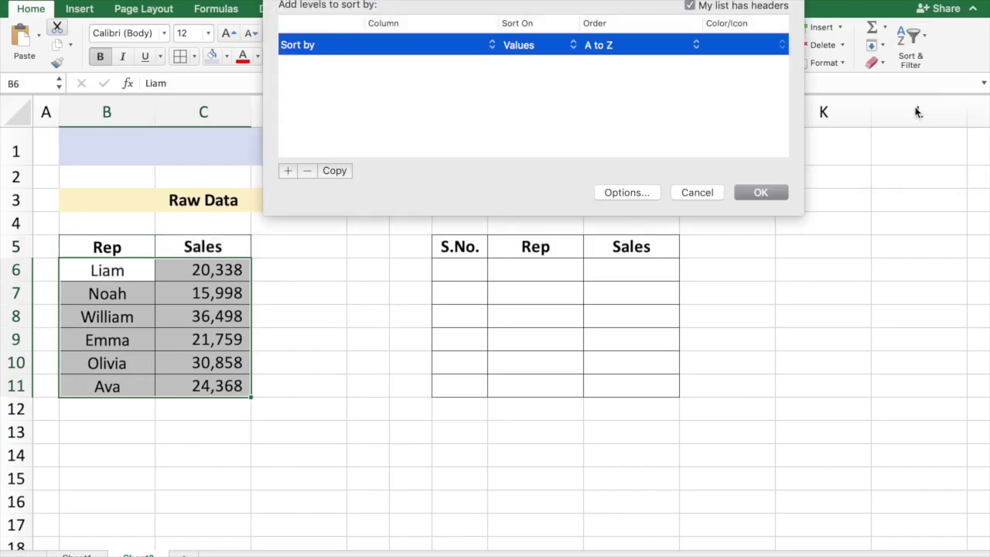
click(496, 48)
click(460, 63)
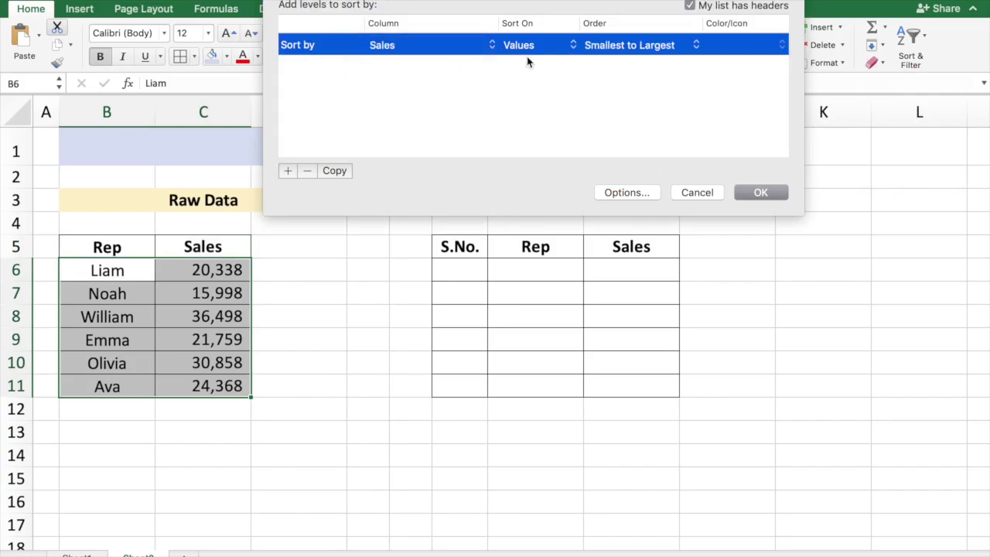
click(696, 45)
click(663, 62)
click(760, 191)
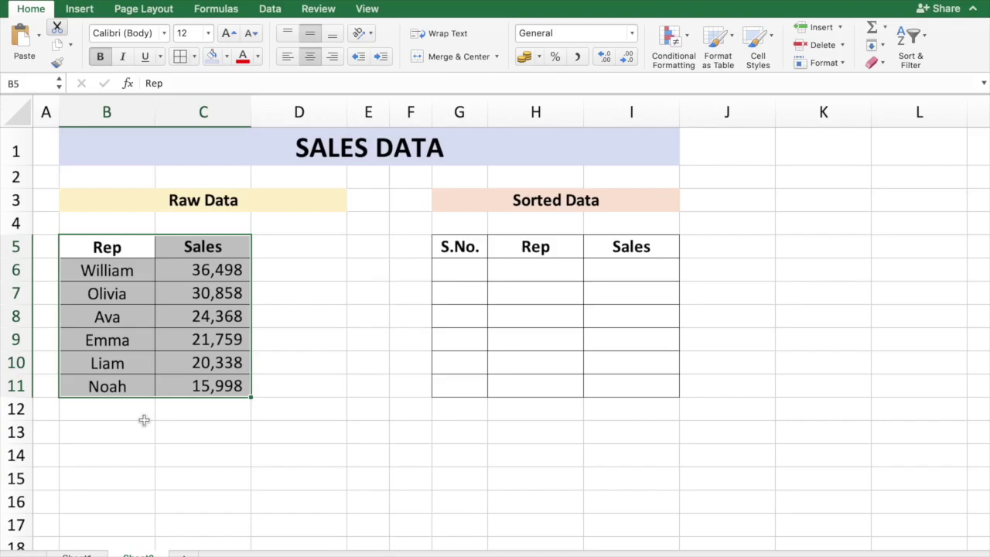
click(202, 323)
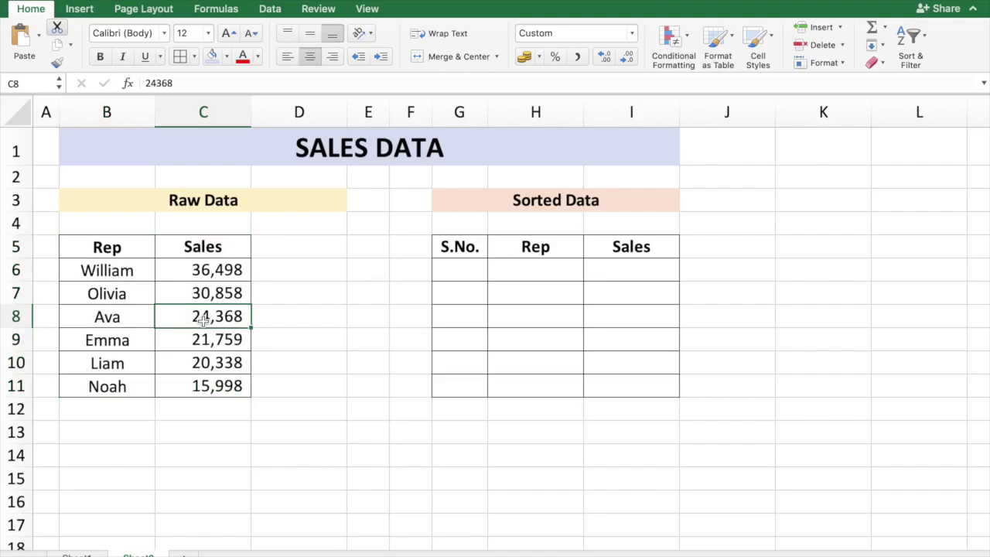
Change Ava's sales to 34985 and re-sort B5:C11 by Sales, largest first
text(34985)
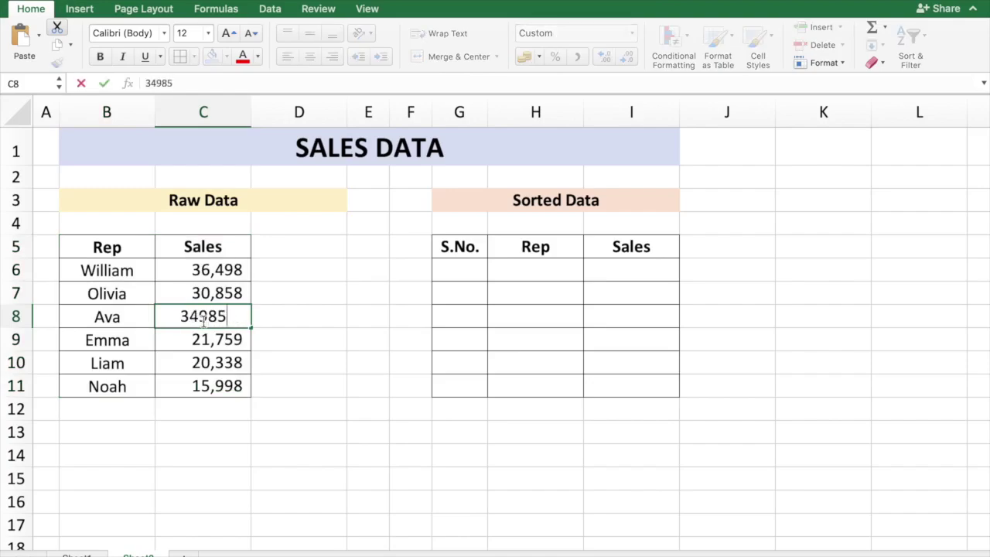
key(Return)
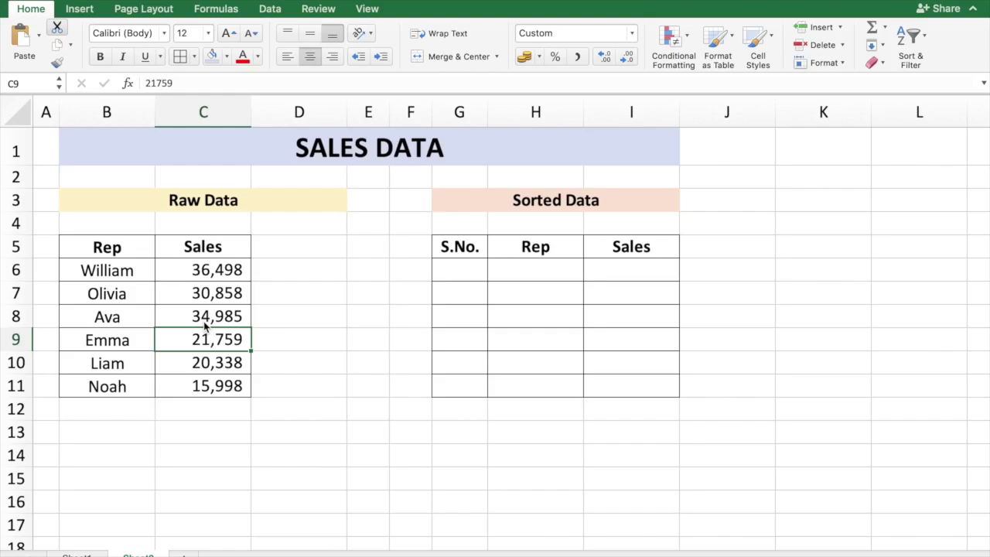
drag(108, 244, 191, 384)
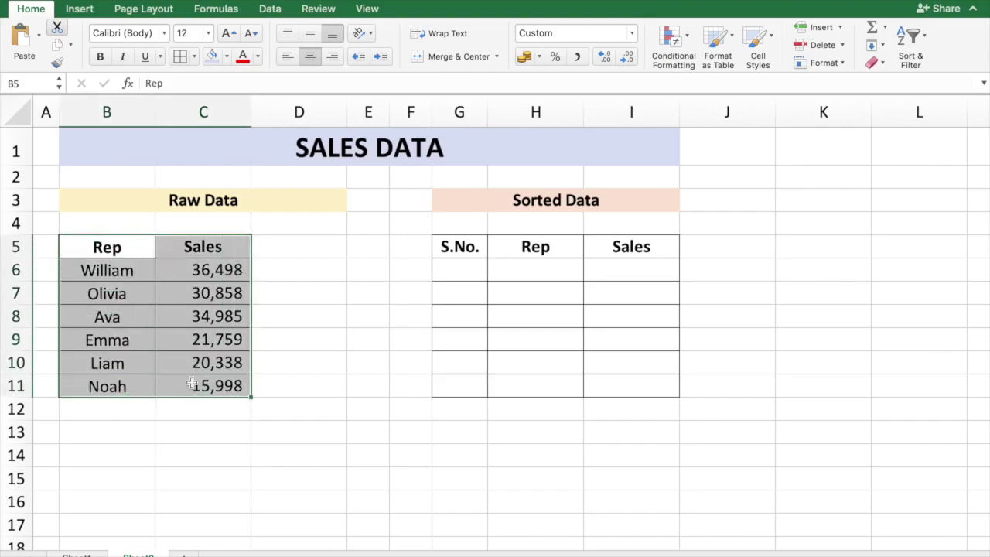
click(925, 46)
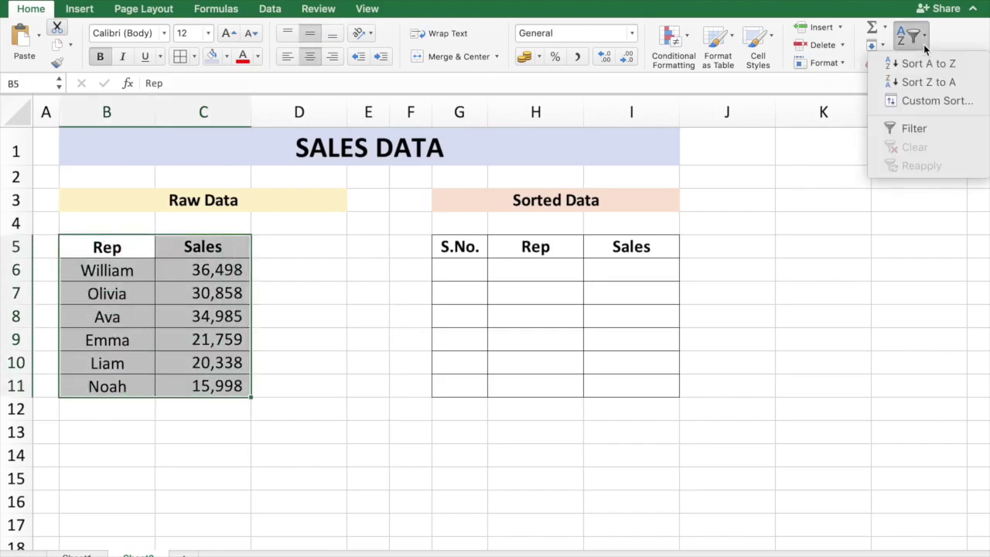
click(918, 102)
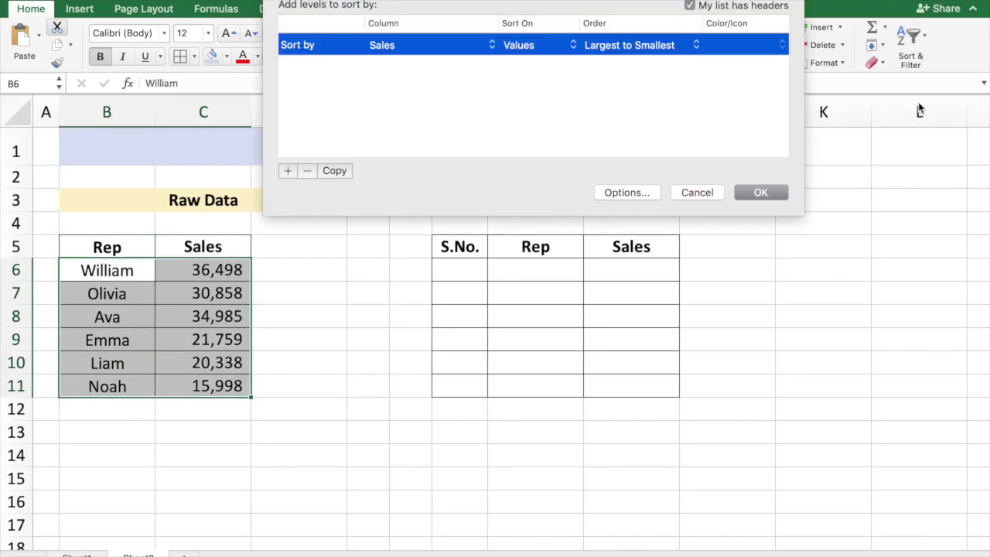
click(744, 190)
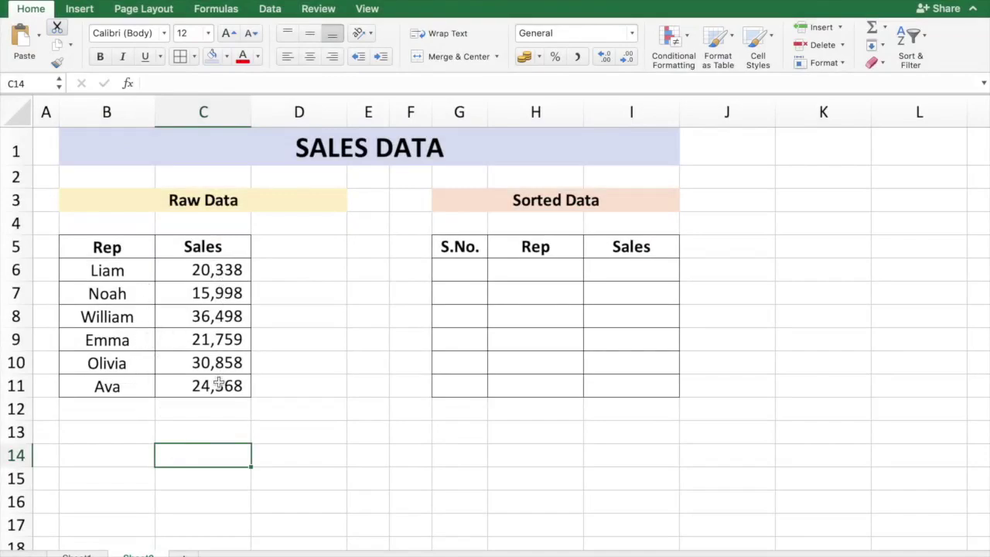
Add a 'Rank' header in cell D5 beside the Sales column
click(292, 243)
text(Ra)
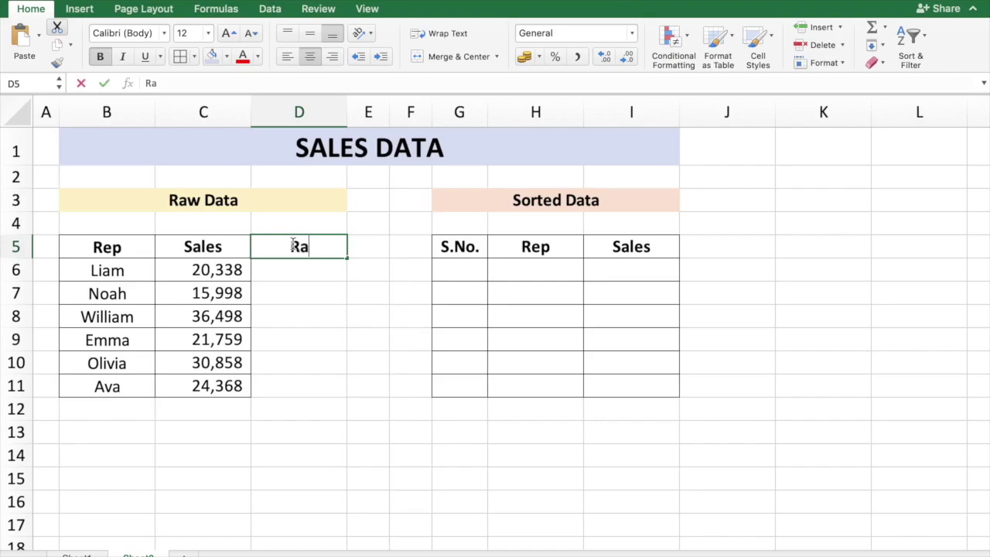
text(nk)
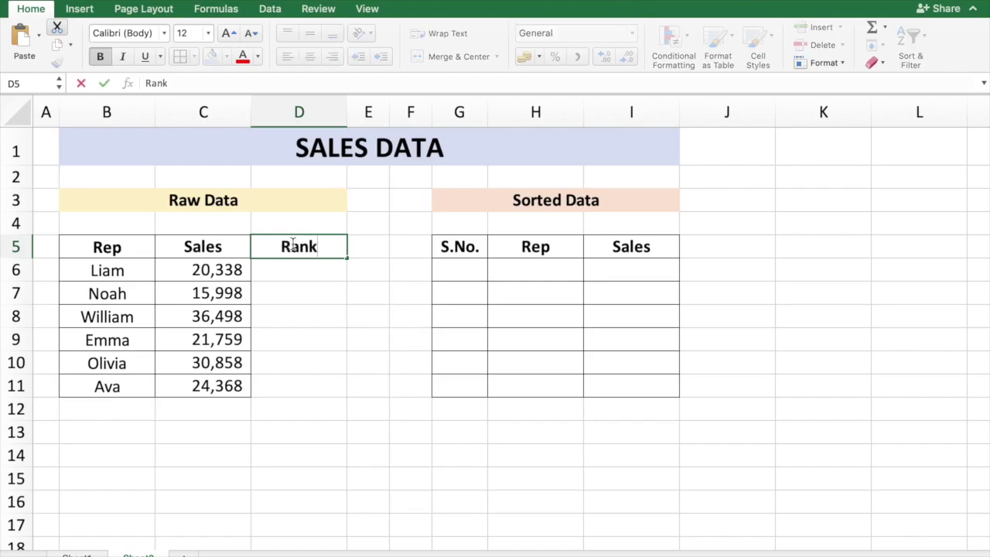
key(Return)
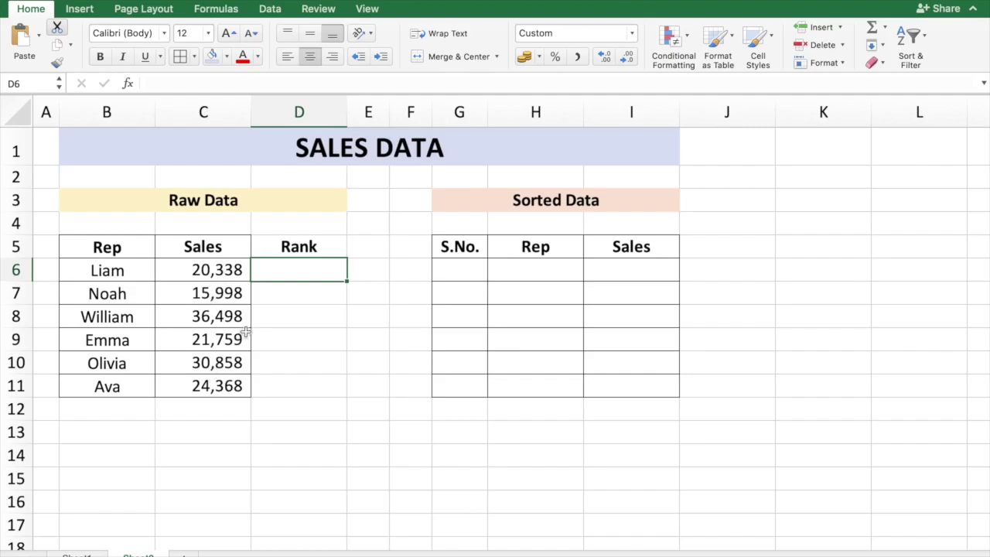
Enter =RANK(C6,C6:C11) in D6 to rank Liam's sales
text(=R)
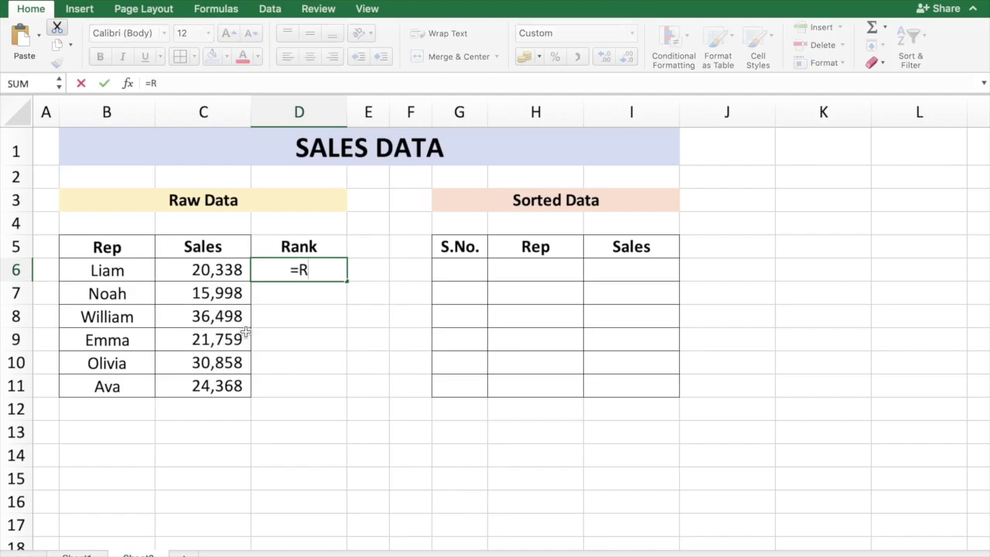
text(ank()
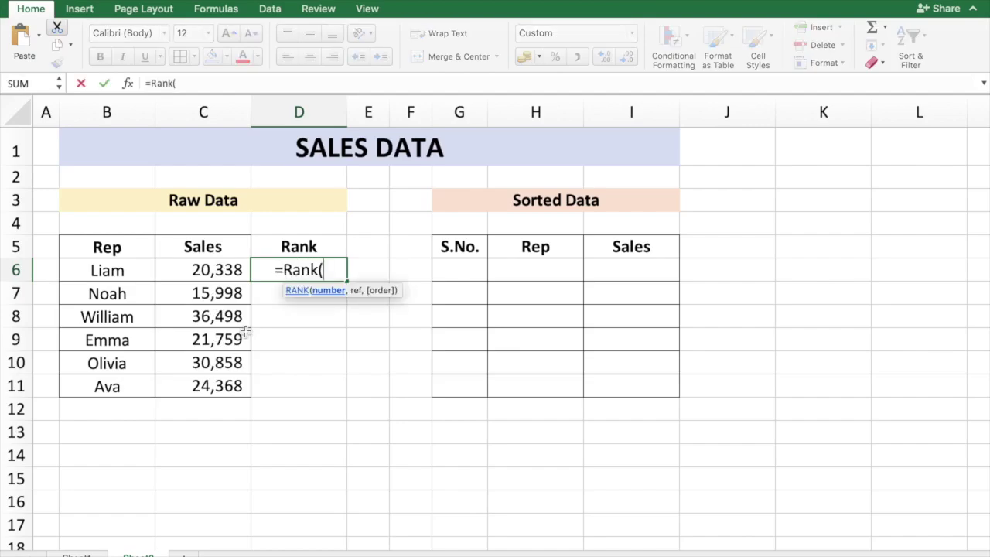
click(214, 270)
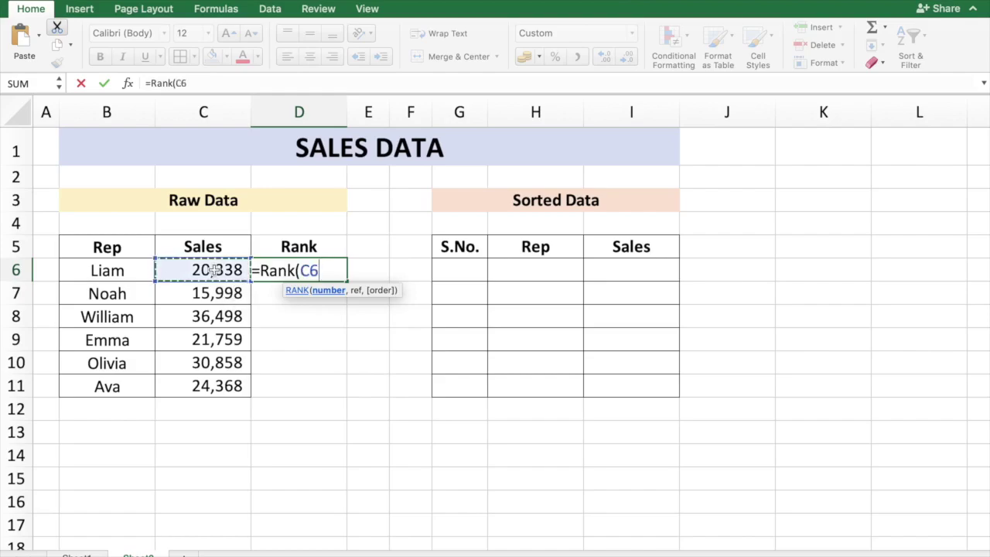
text(,)
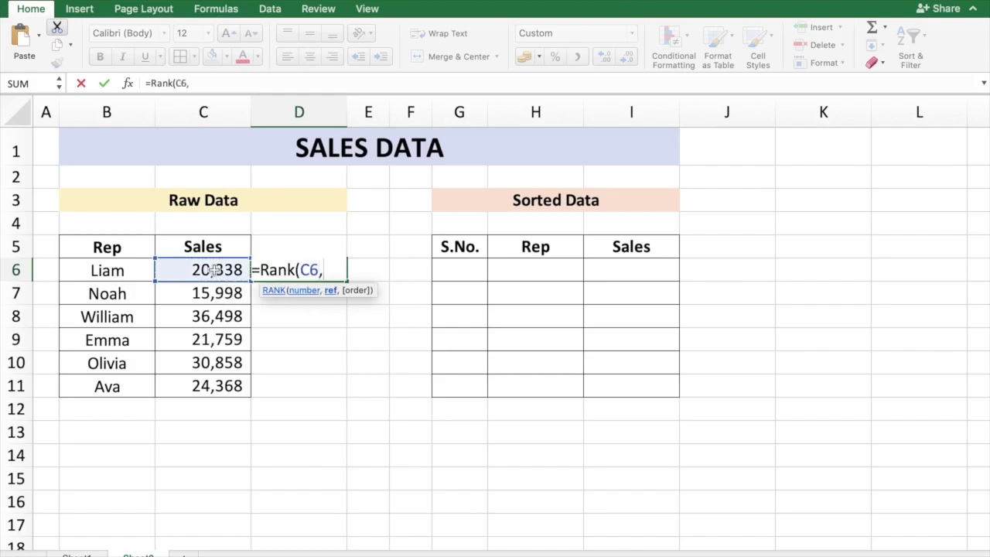
drag(213, 270, 213, 384)
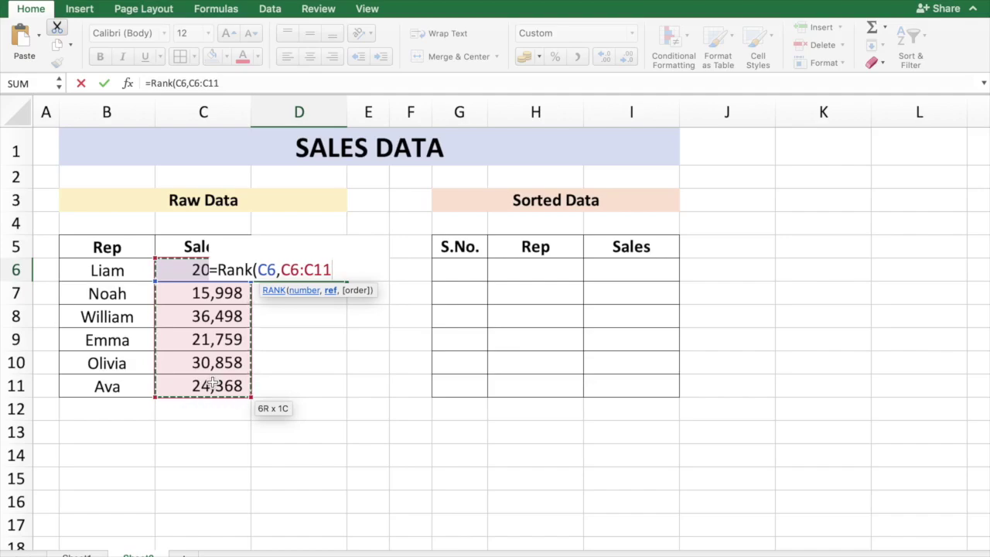
text())
key(Return)
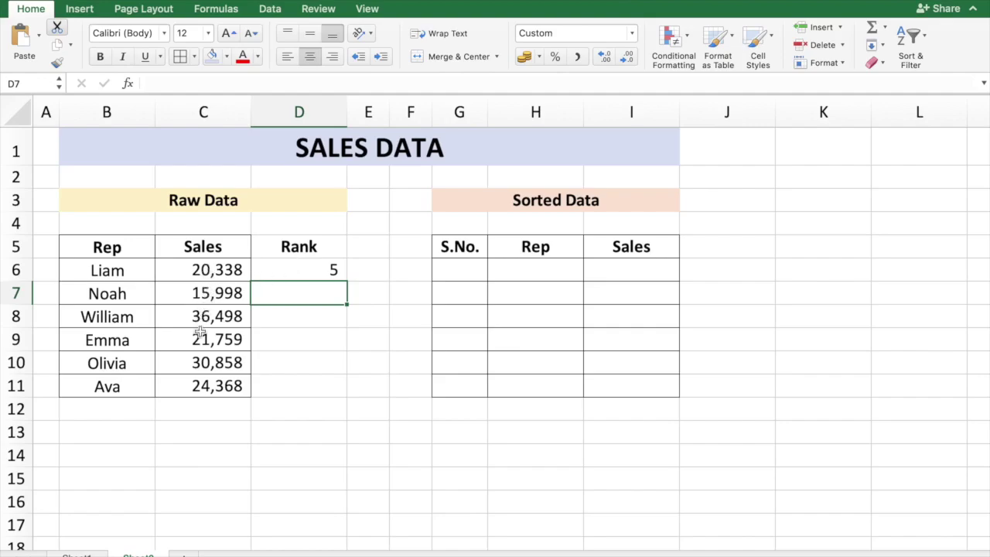
Make the RANK range absolute so D6 reads =RANK(C6,$C$6:$C$11)
key(Up)
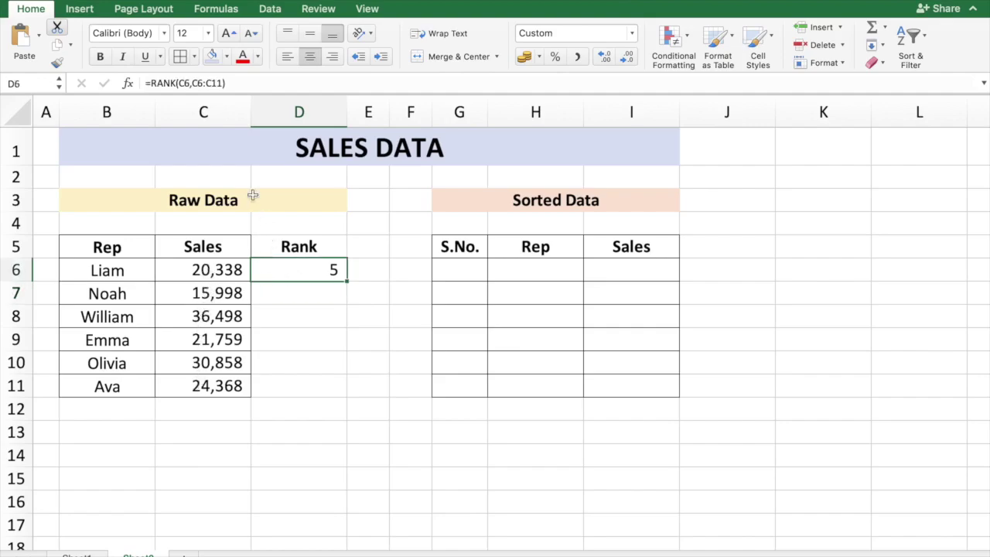
drag(191, 83, 222, 84)
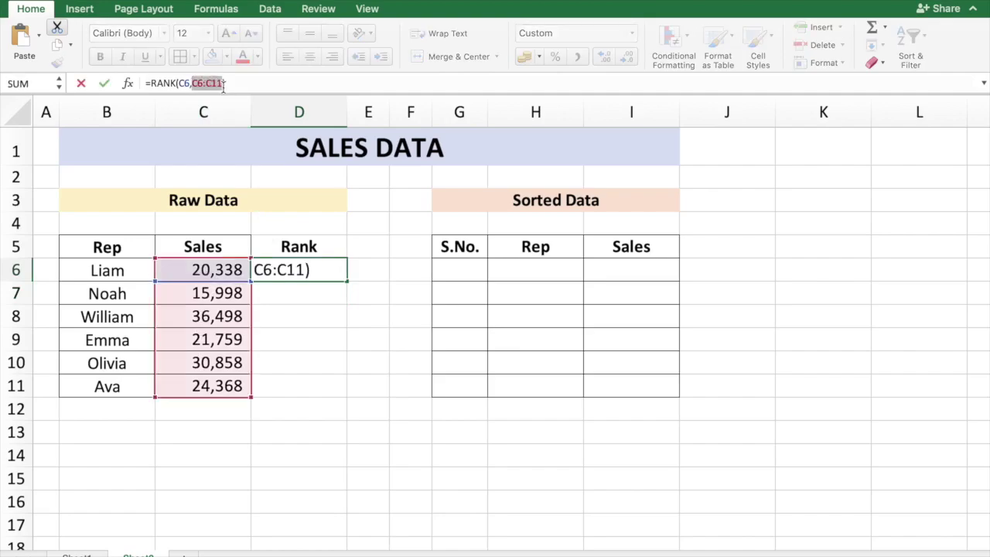
key(F4)
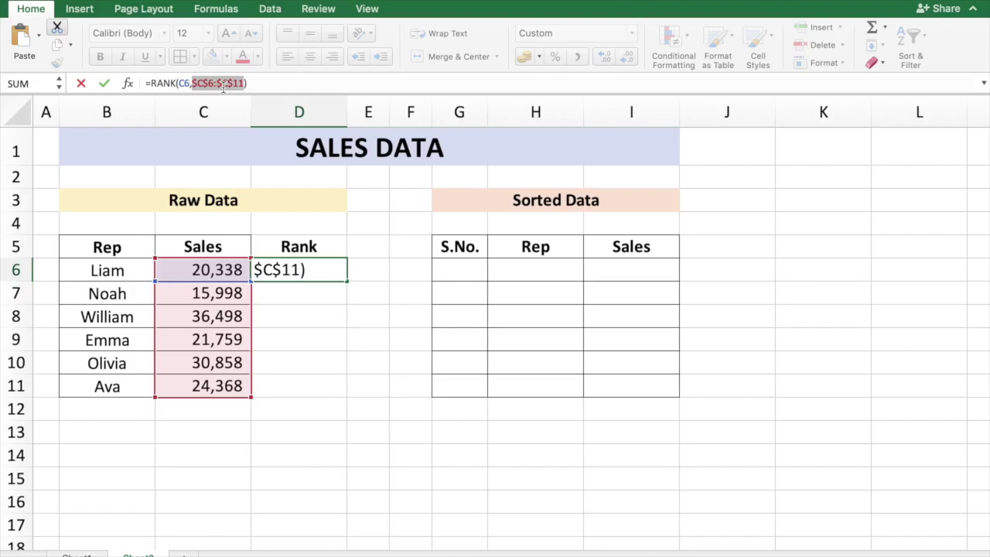
key(Return)
click(301, 265)
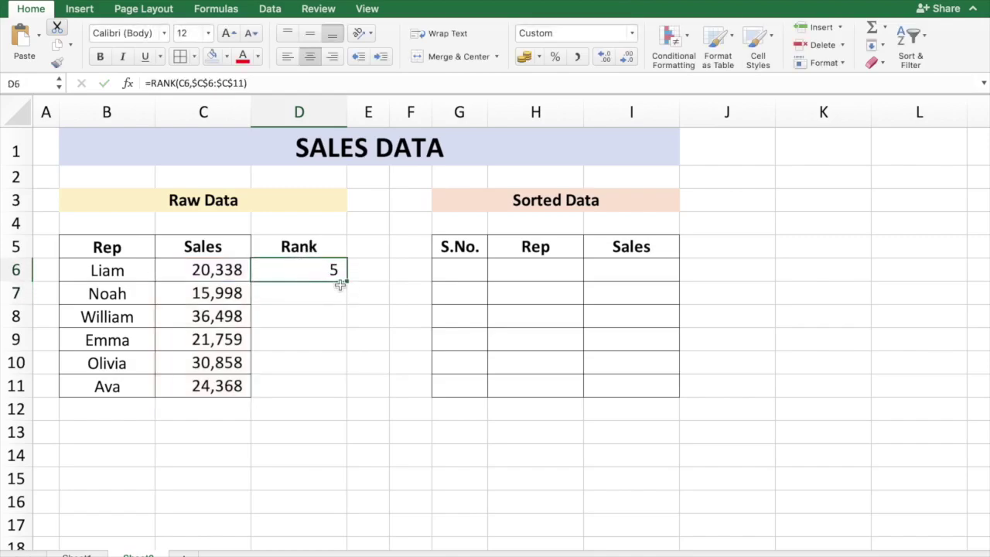
Copy the RANK formula from D6 into D7:D11
key(super+c)
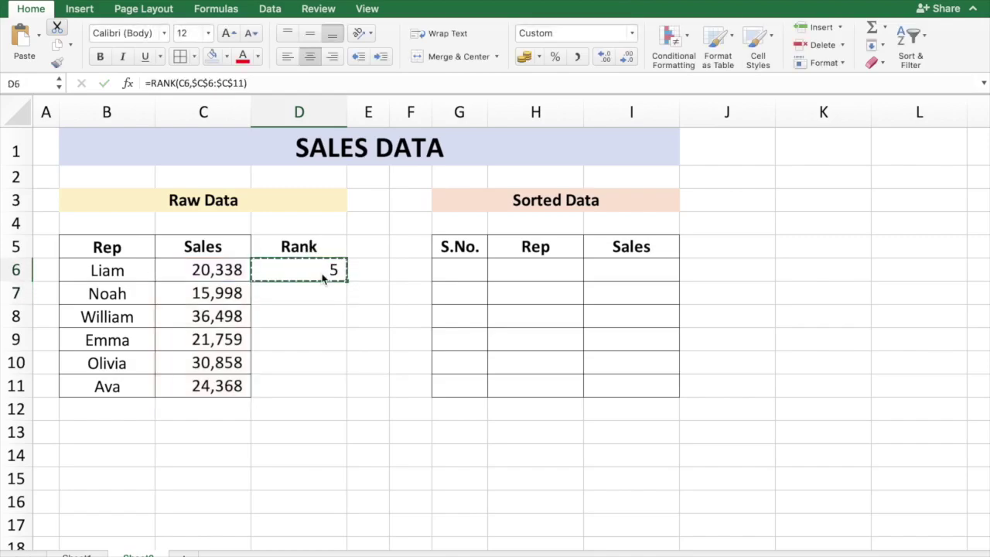
drag(301, 290, 293, 379)
key(super+v)
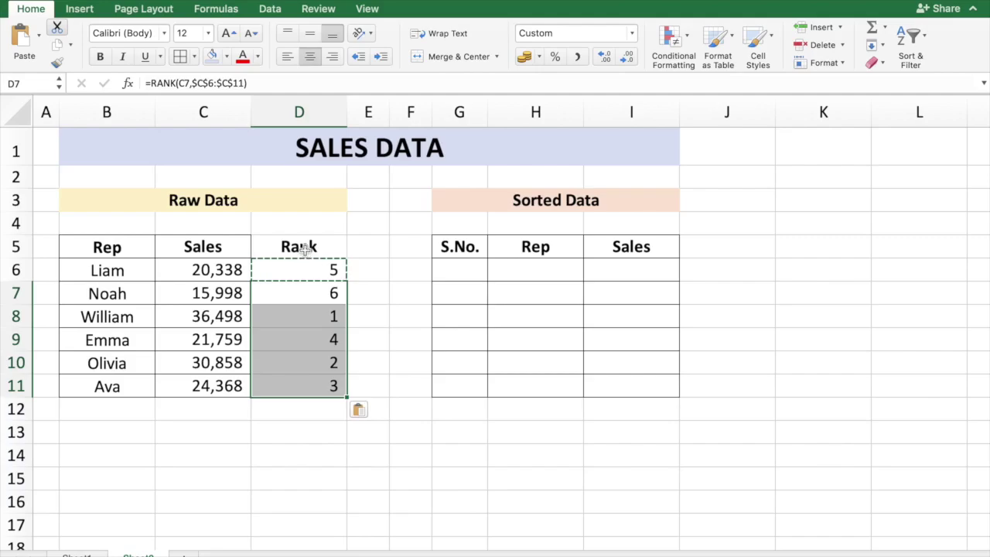
Apply All Borders to the Rank column D5:D11
drag(306, 247, 294, 378)
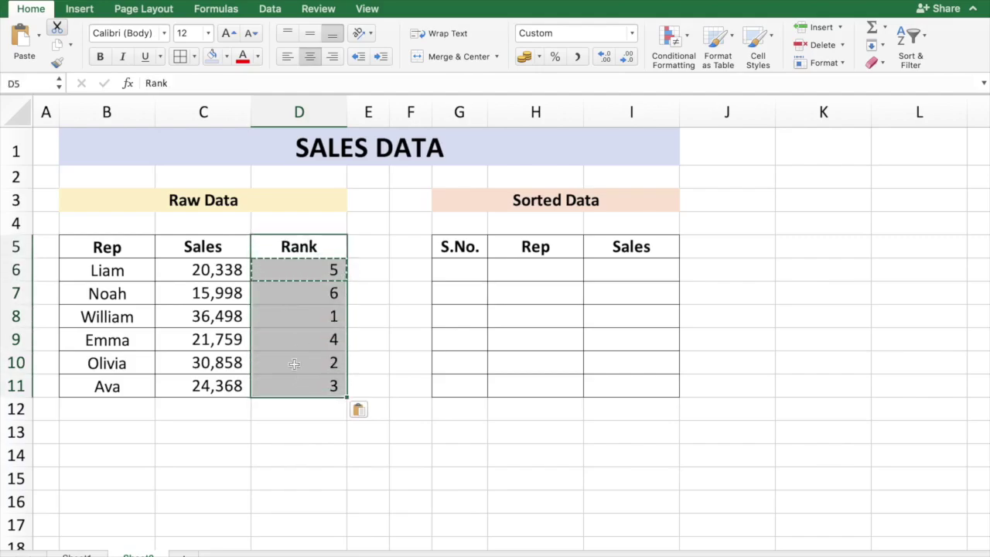
click(180, 56)
click(301, 451)
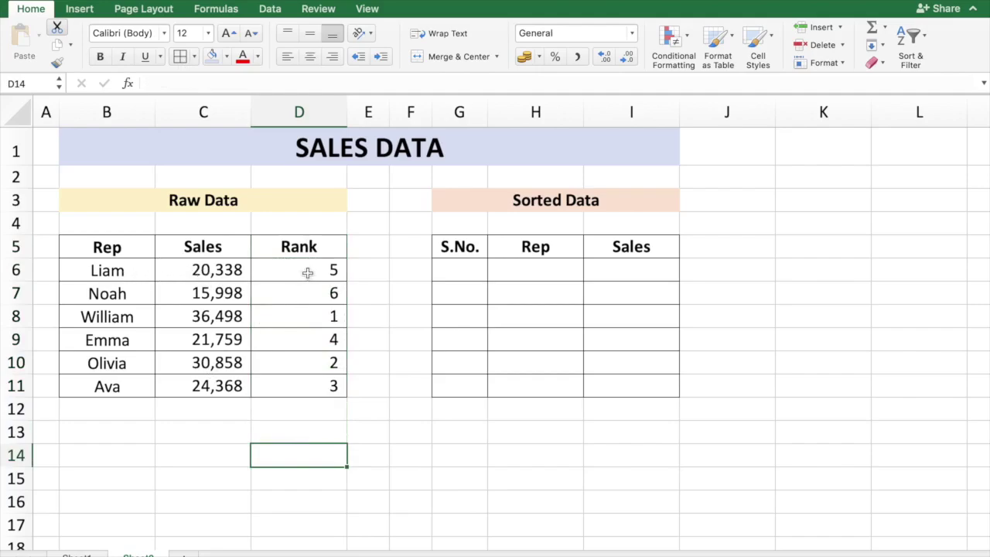
click(460, 270)
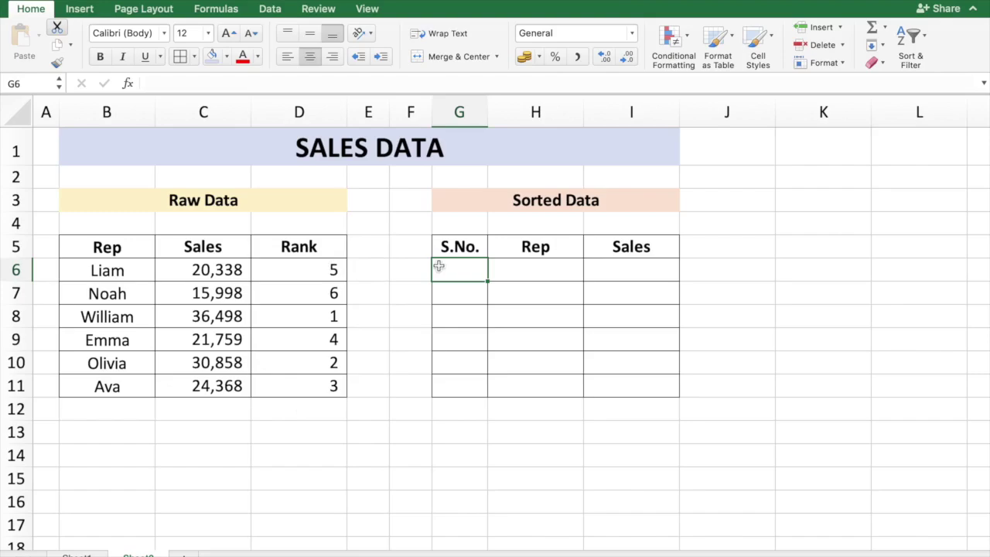
Number the S.No. cells G6:G11 from 1 to 6
text(1)
key(Return)
text(2)
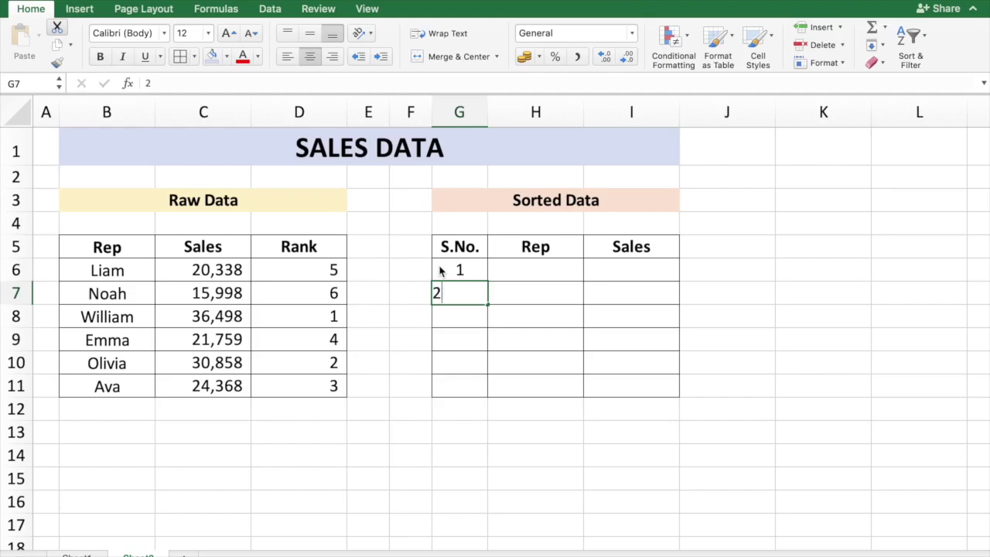
key(Return)
text(3)
key(Return)
text(4)
key(Return)
text(5)
key(Return)
text(6)
click(518, 274)
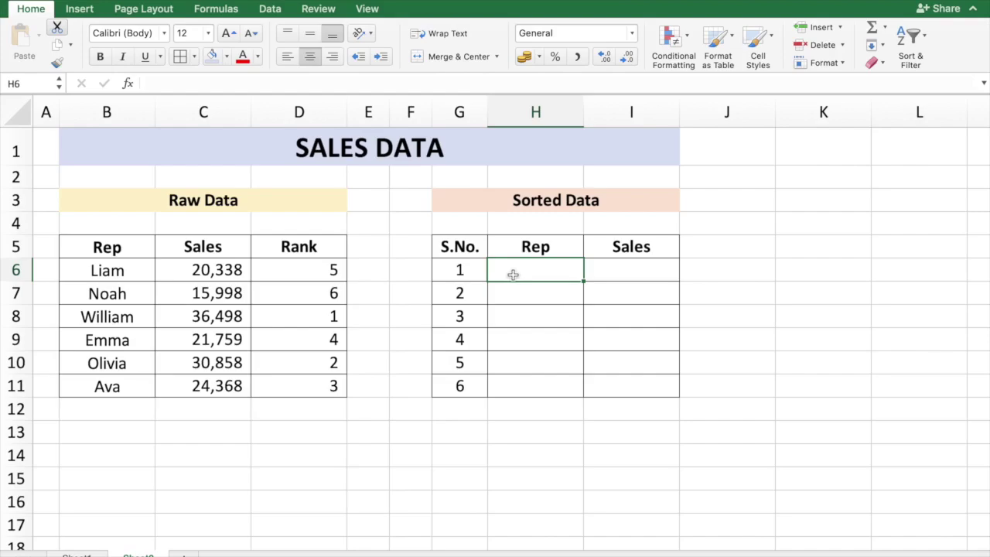
Enter =INDEX(B5:D11,MATCH(G6,D5:D11,0),1) in H6 to look up the rep
text(=)
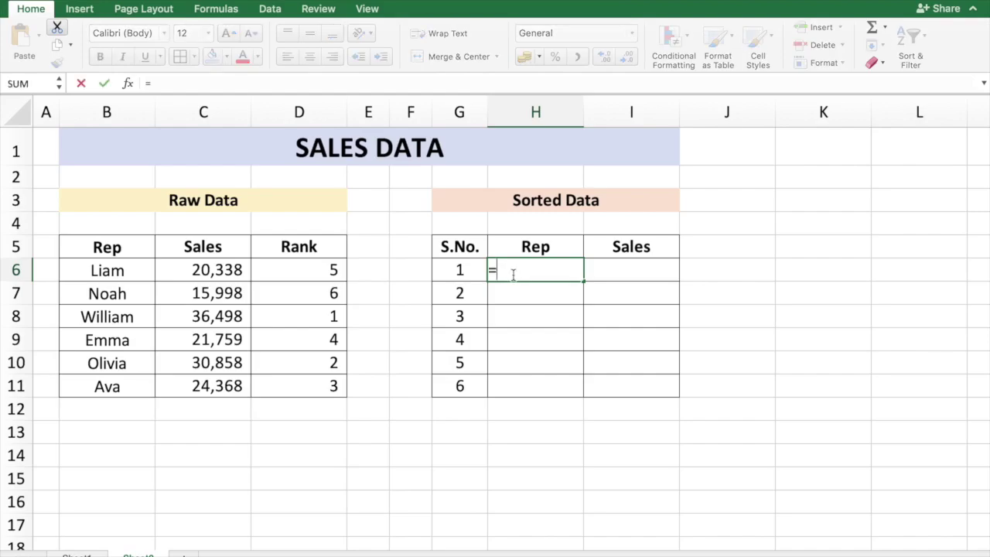
text(index)
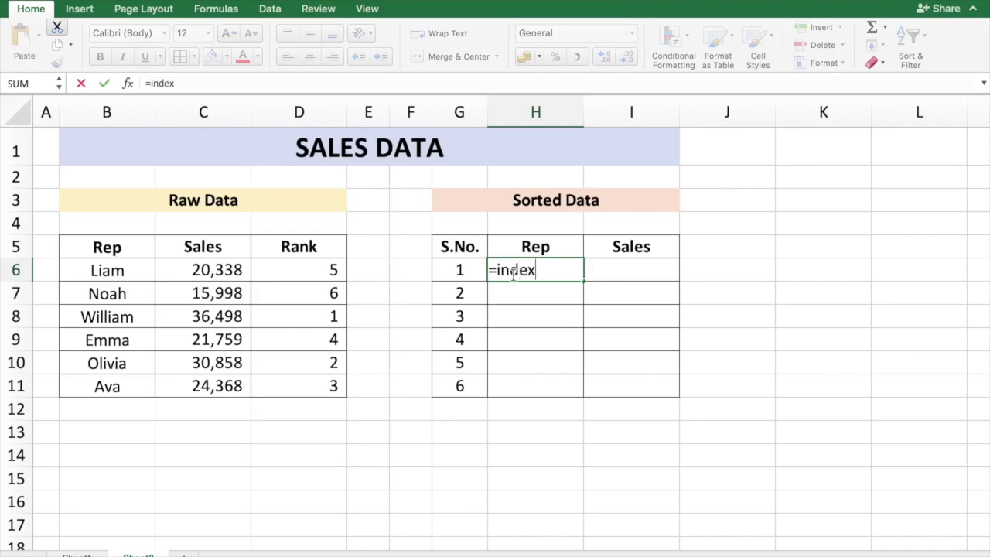
text(()
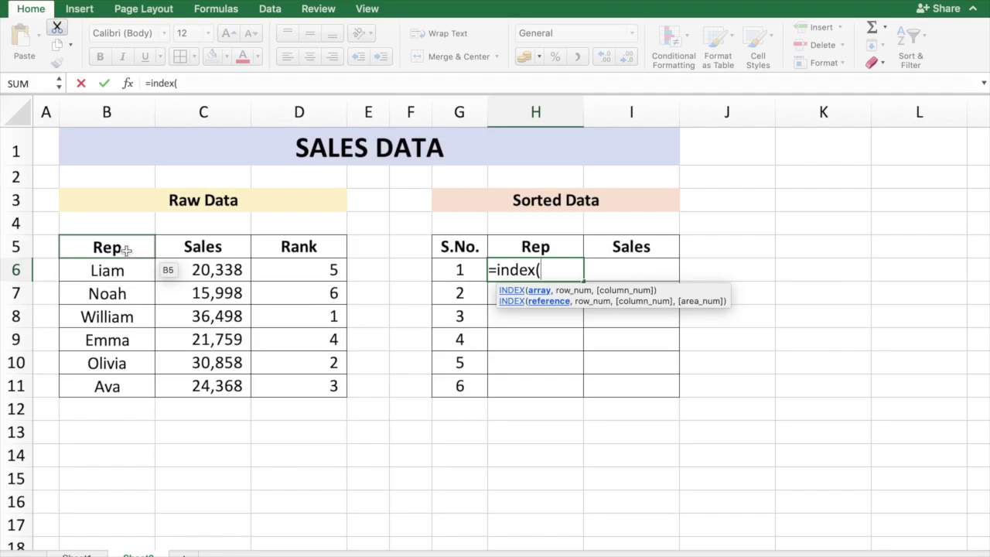
drag(125, 247, 285, 386)
text(,)
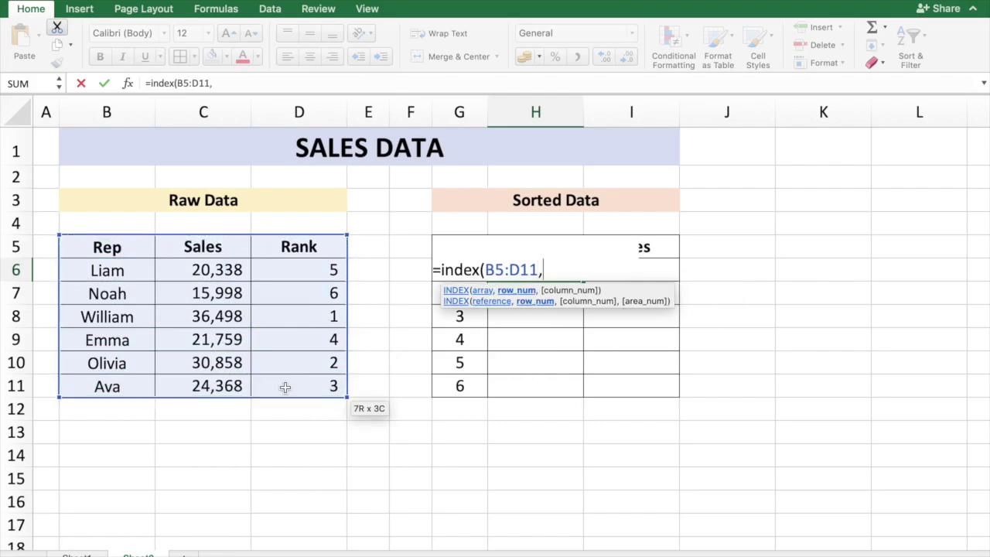
text(match()
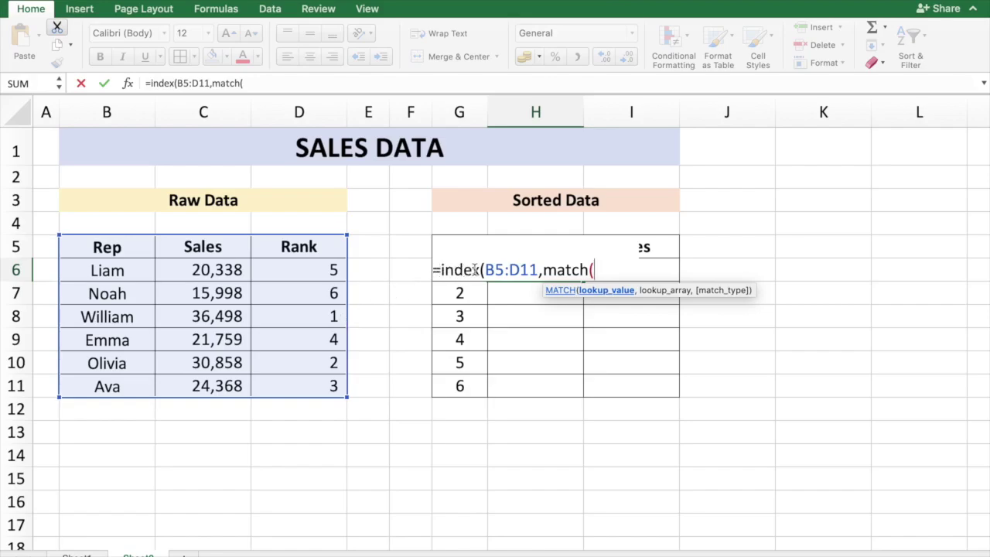
text(G6,)
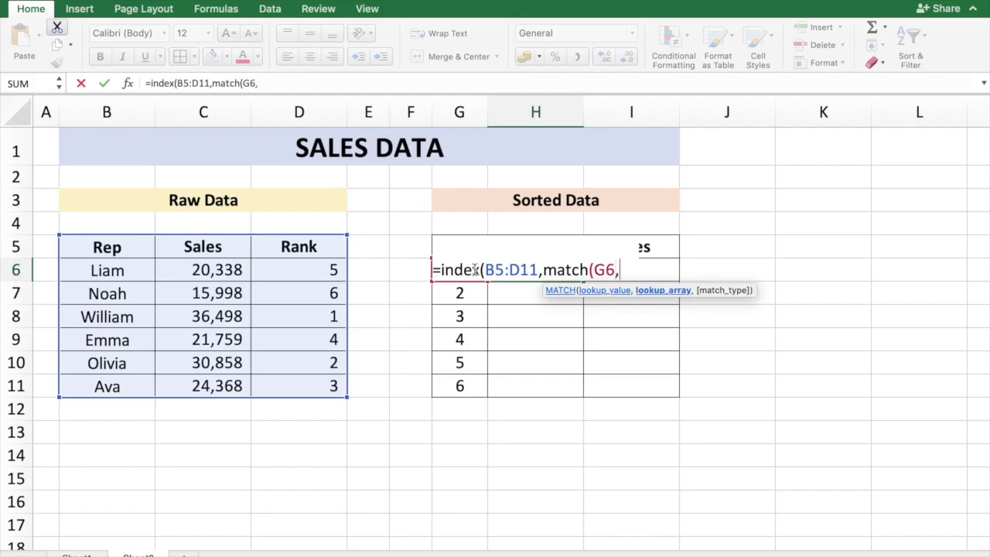
drag(287, 250, 287, 393)
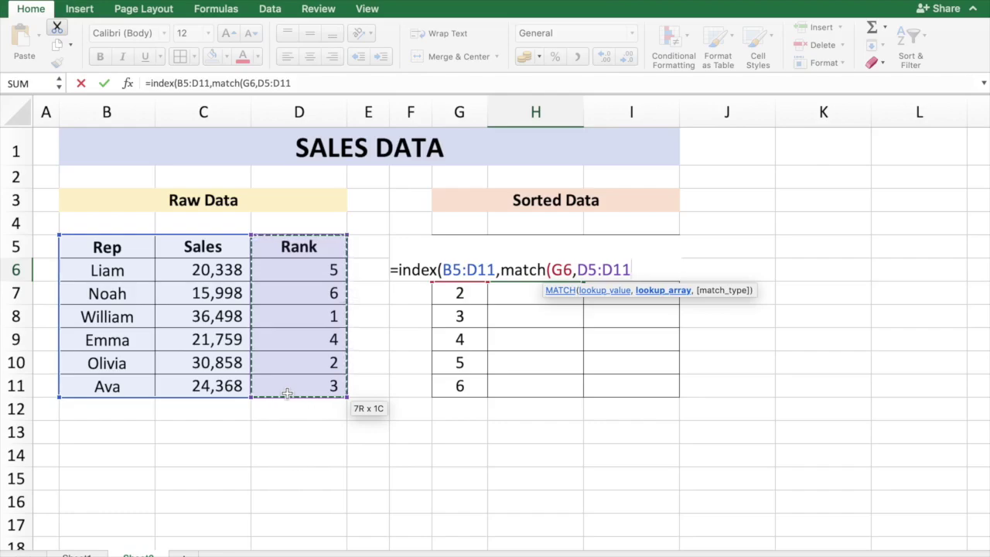
text(,0)
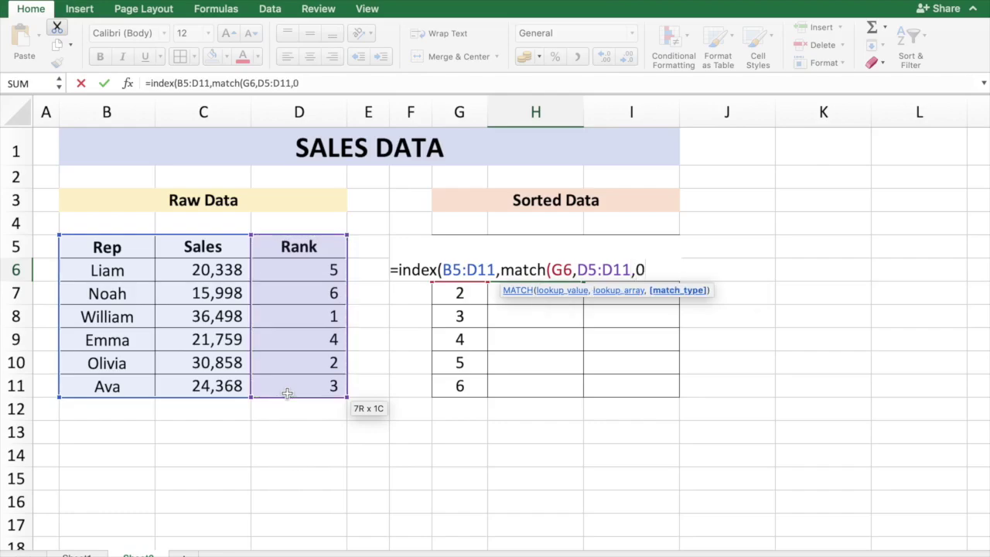
text(),)
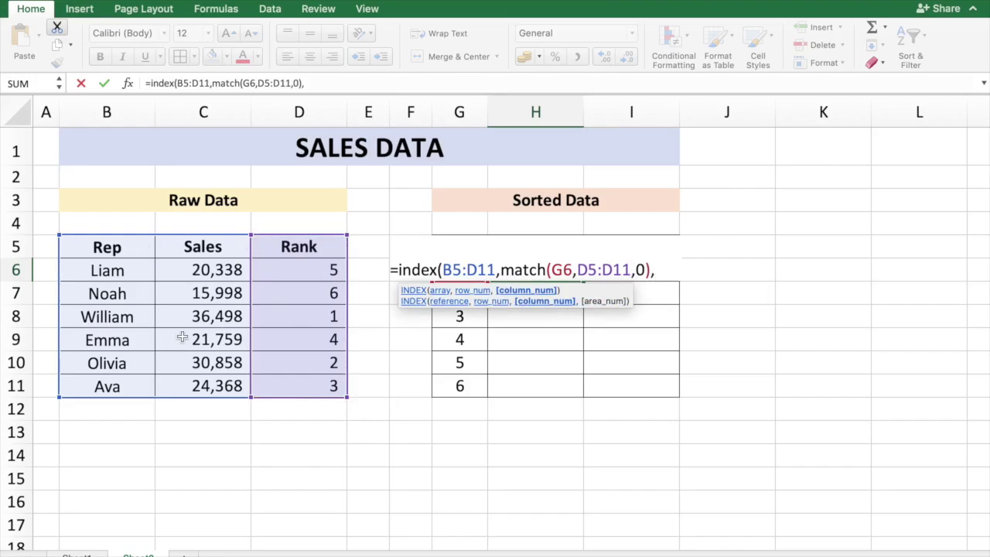
text(1))
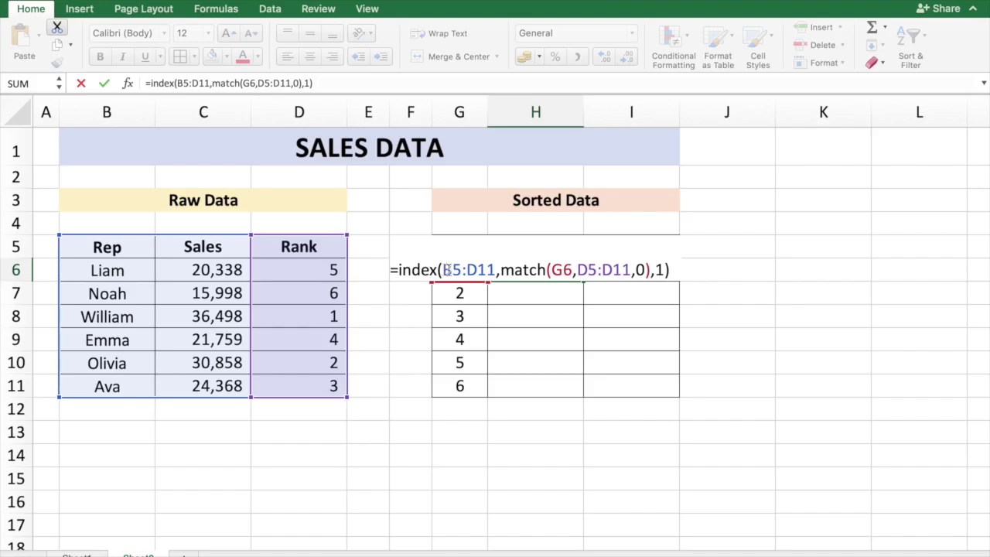
Make both ranges absolute, $B$5:$D$11 and $D$5:$D$11, so H6 shows William
drag(443, 270, 495, 272)
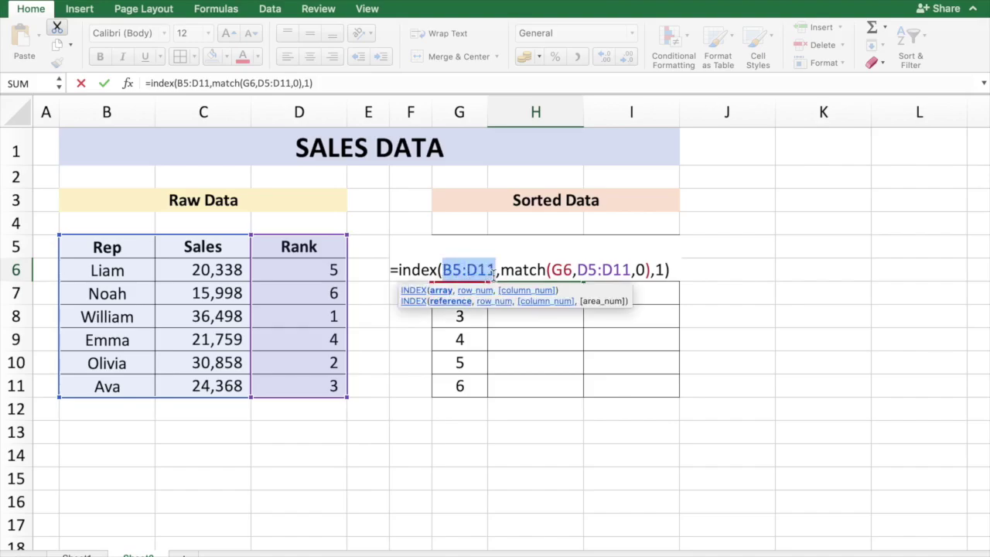
key(F4)
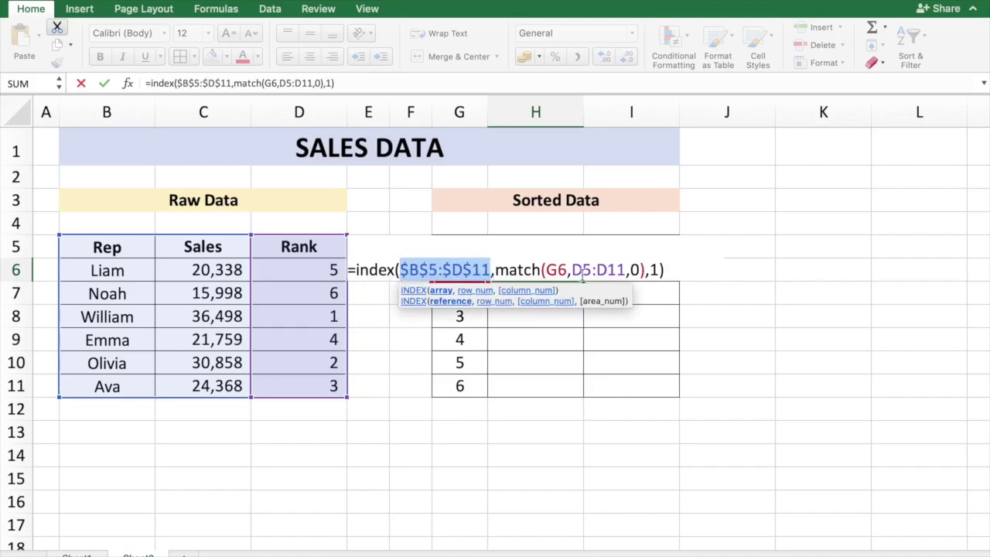
click(572, 270)
drag(572, 270, 623, 272)
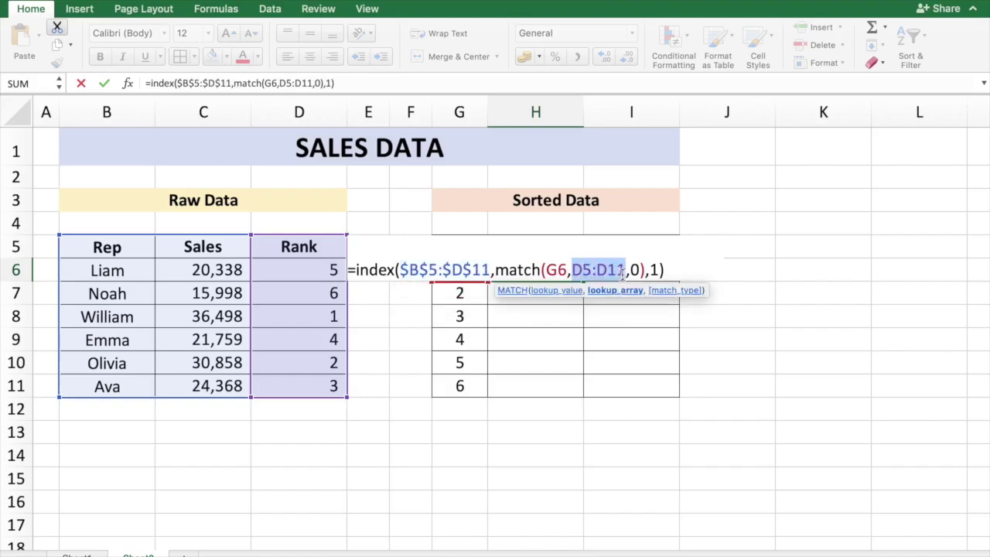
key(F4)
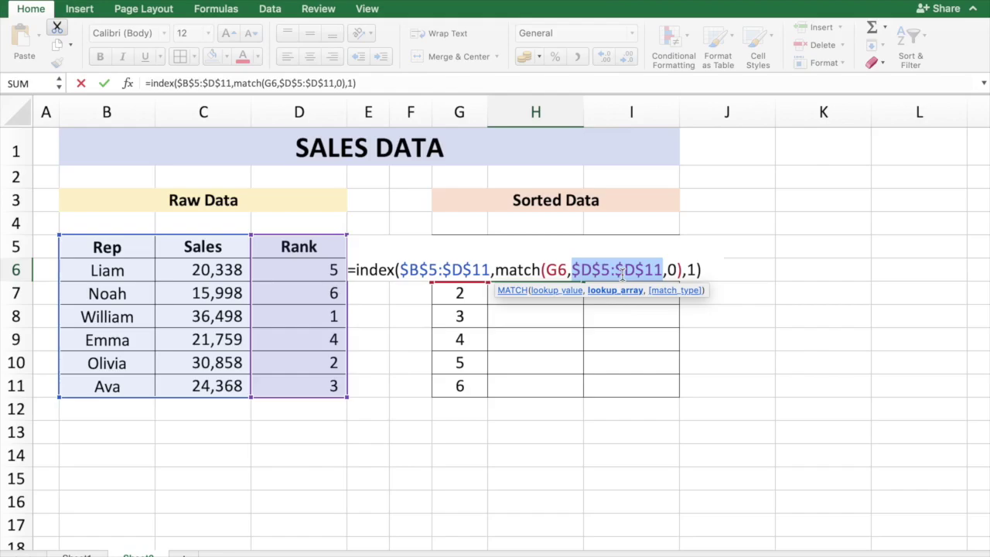
key(Return)
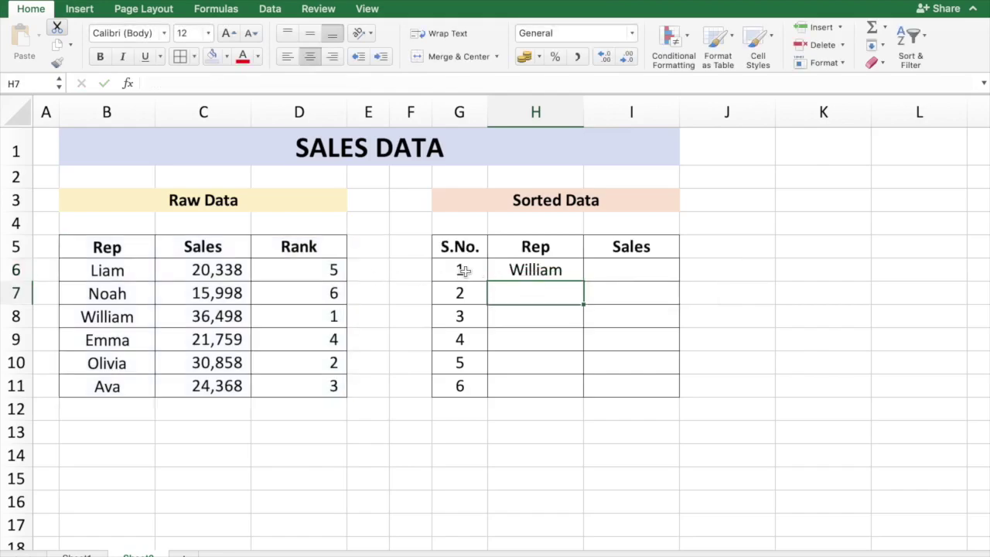
Copy H6's INDEX/MATCH formula text from the formula bar
click(552, 268)
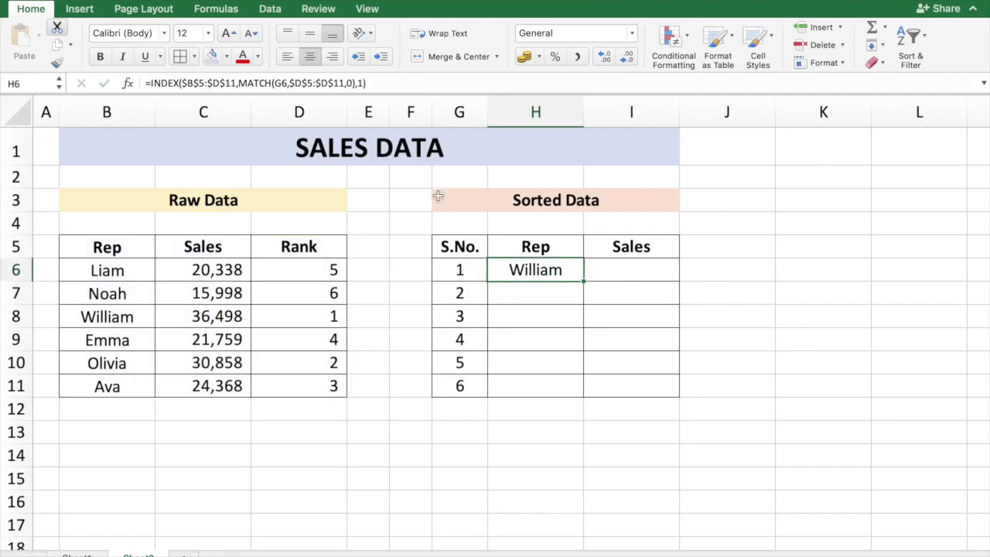
drag(381, 82, 140, 83)
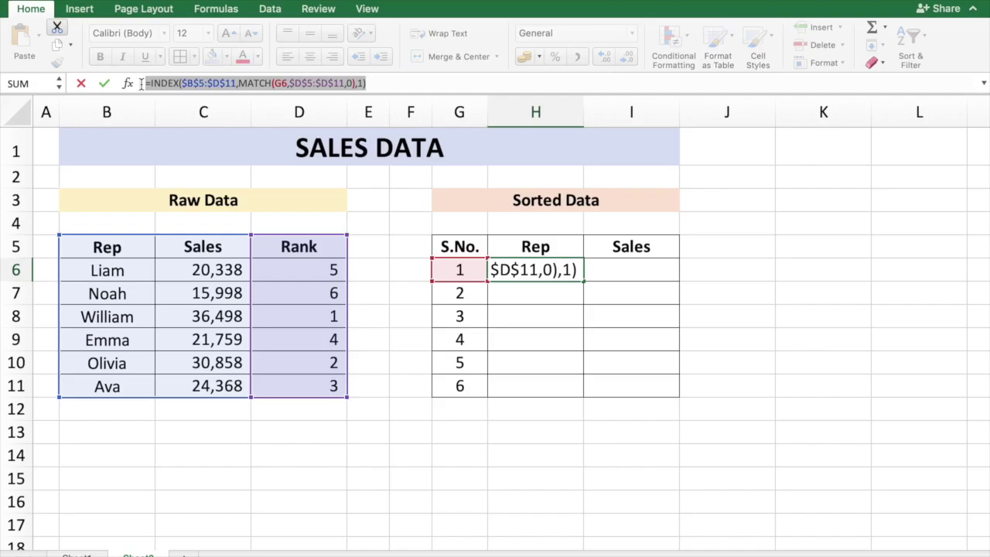
key(super+c)
key(Escape)
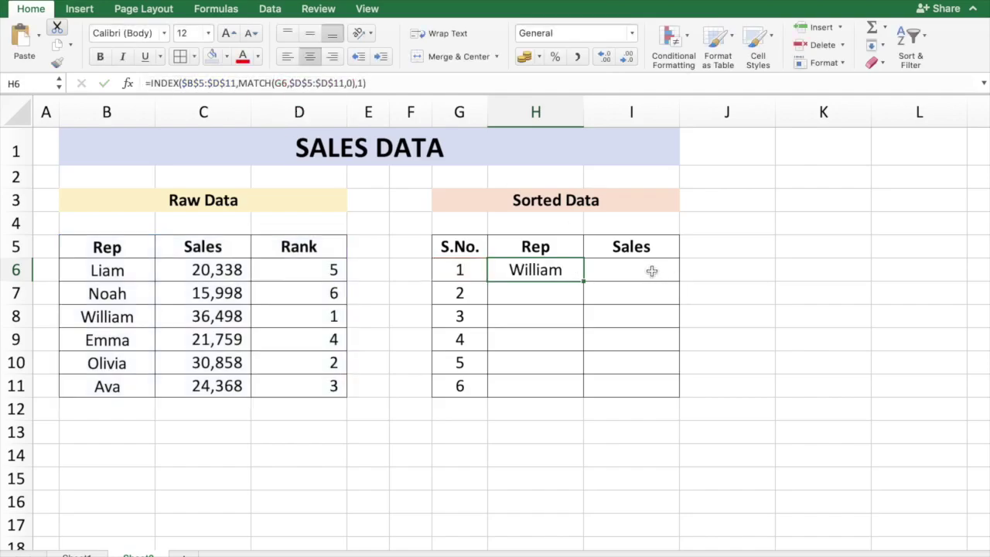
Paste the lookup into I6 with column number 2, showing 36,498
click(652, 270)
click(394, 83)
key(super+v)
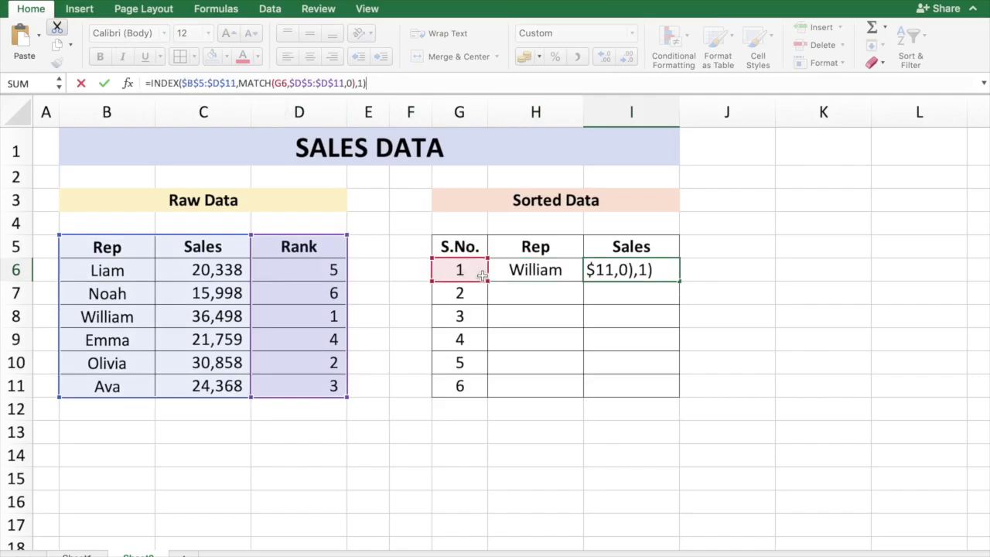
double_click(361, 82)
text(2)
key(BackSpace)
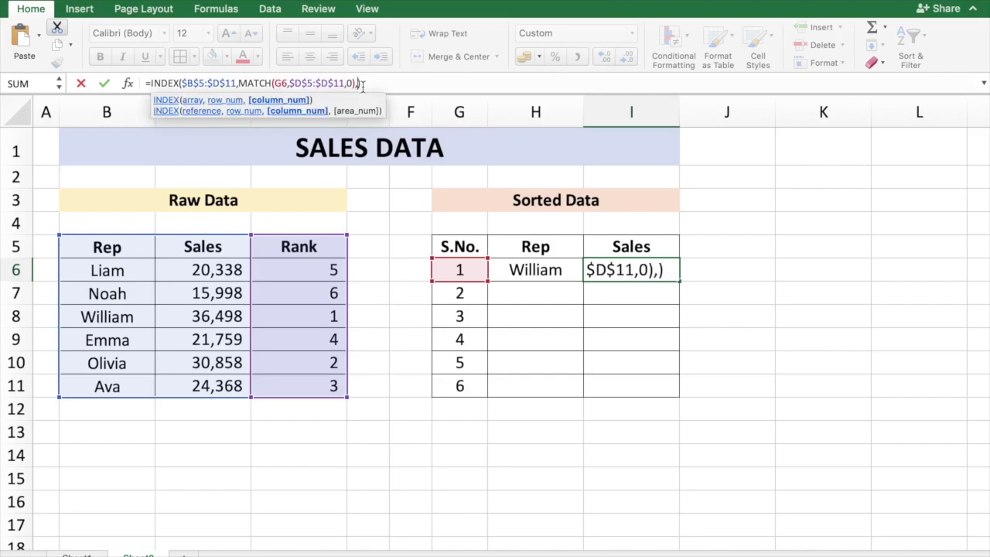
text(2)
key(Return)
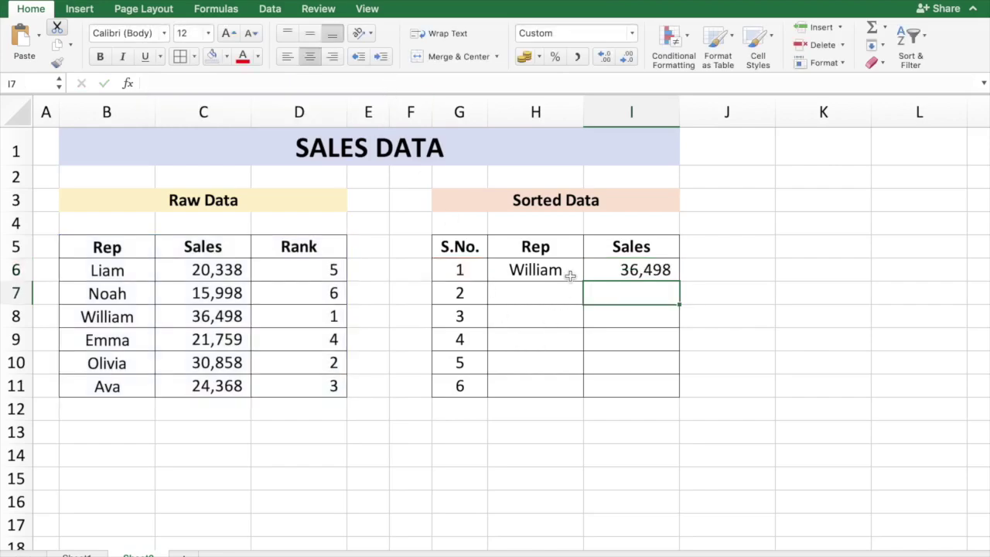
drag(557, 270, 623, 269)
Copy the H6:I6 lookups into H7:I11 to fill all six sorted rows
key(ctrl+c)
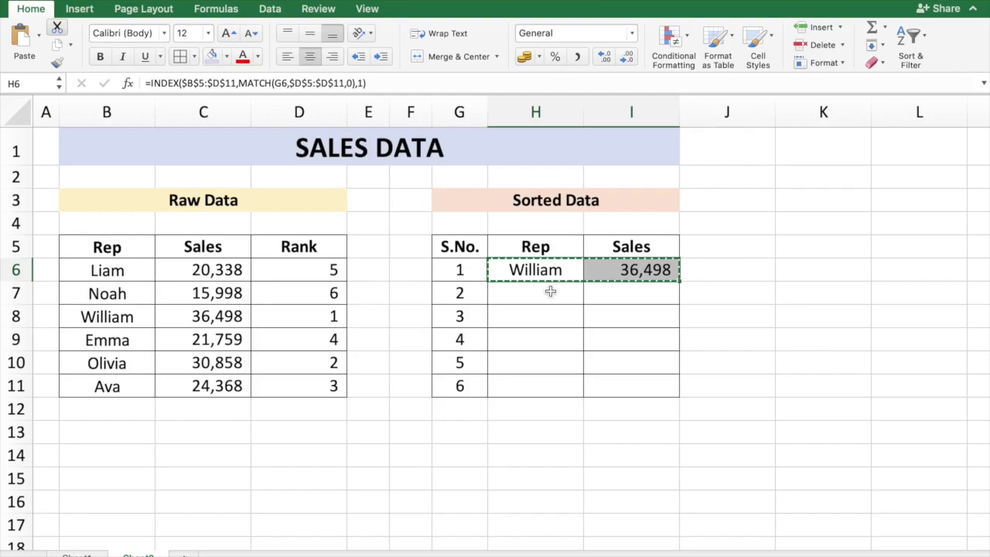
drag(550, 291, 614, 387)
key(ctrl+v)
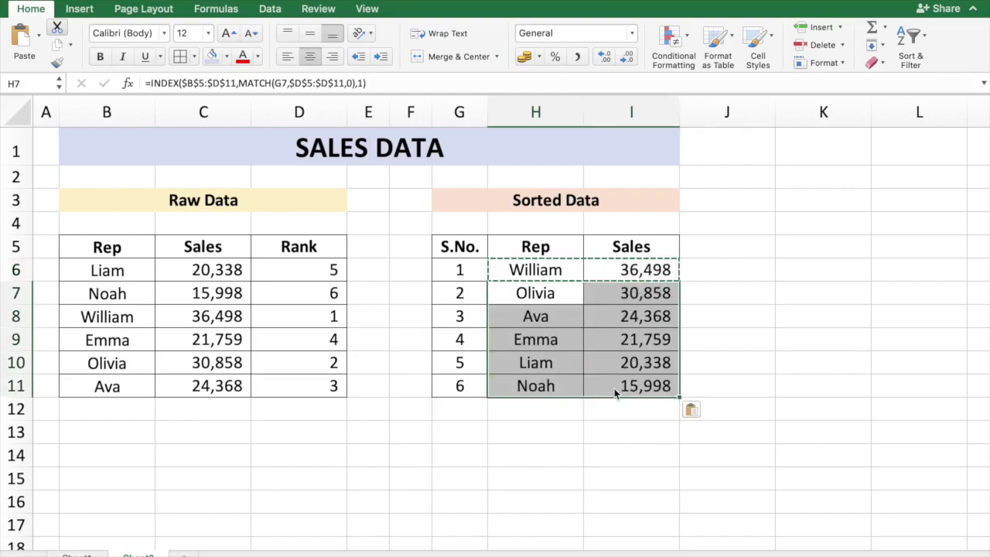
click(509, 451)
key(Escape)
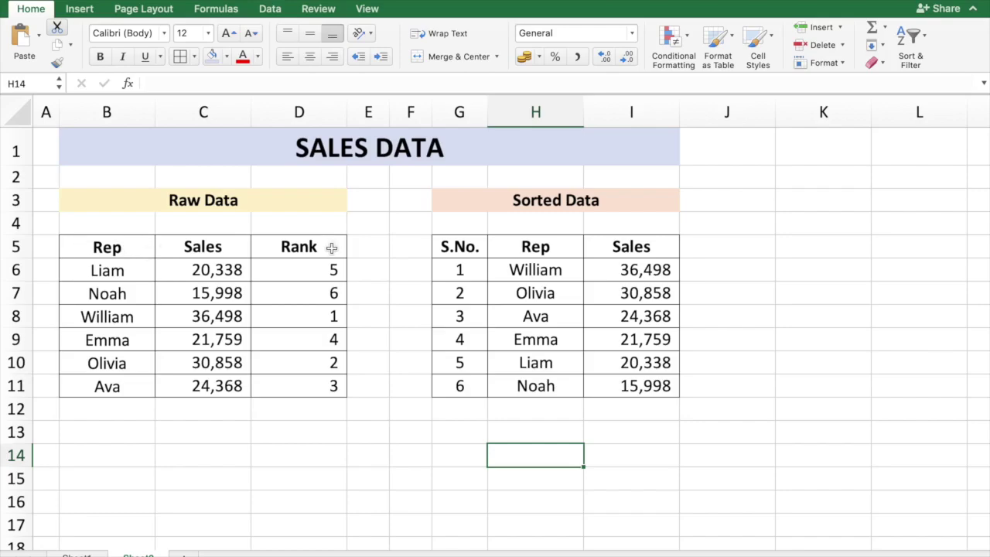
Change the sales value in C9 from 21,759 to 38,564 so it ranks first
click(215, 342)
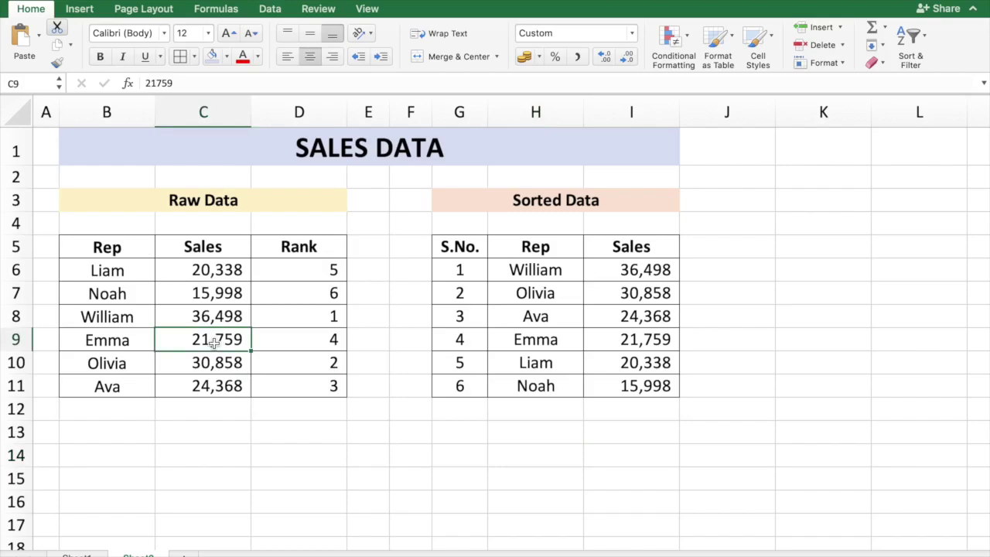
text(38,56)
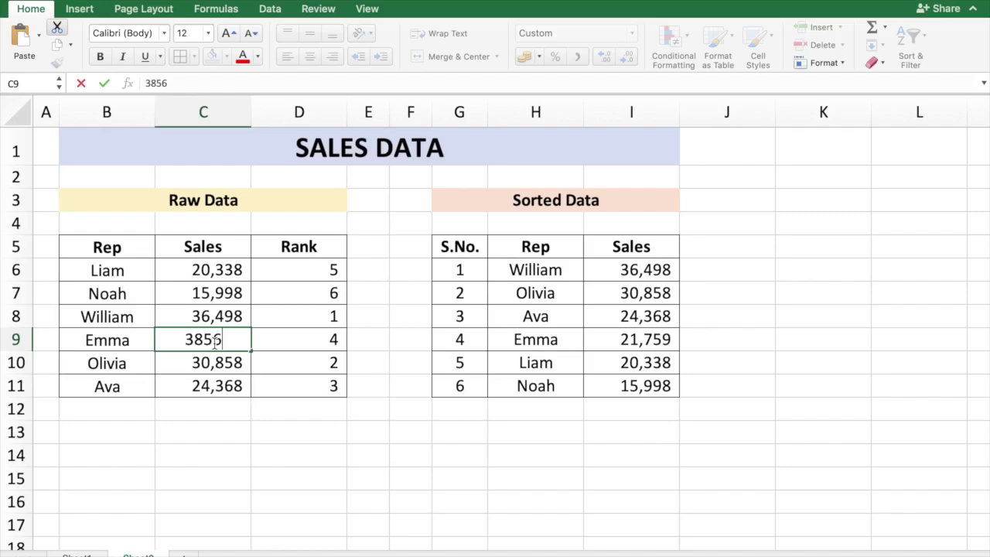
text(4)
key(Return)
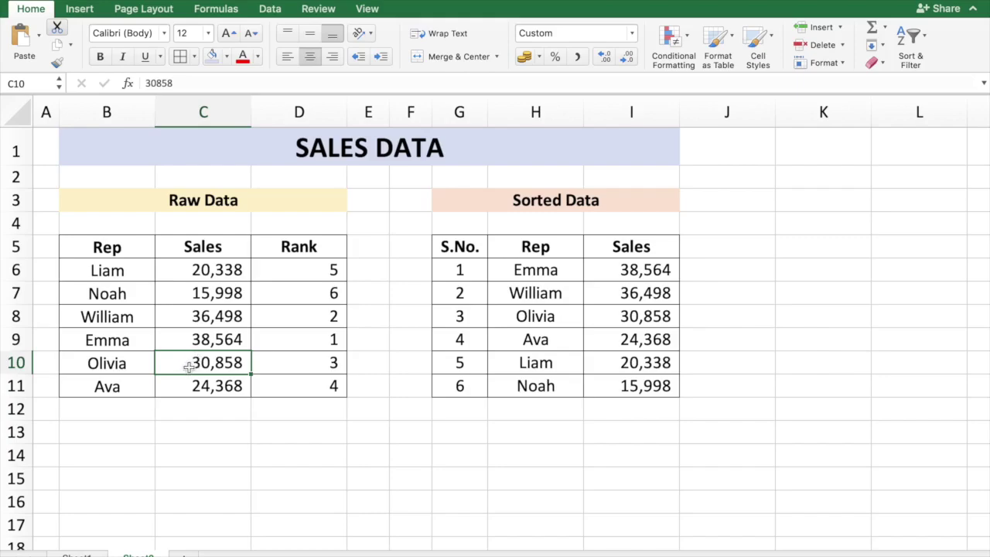
Enter 20,338 in C10 to duplicate C6, then compare both cells and D6's RANK formula
text(20338)
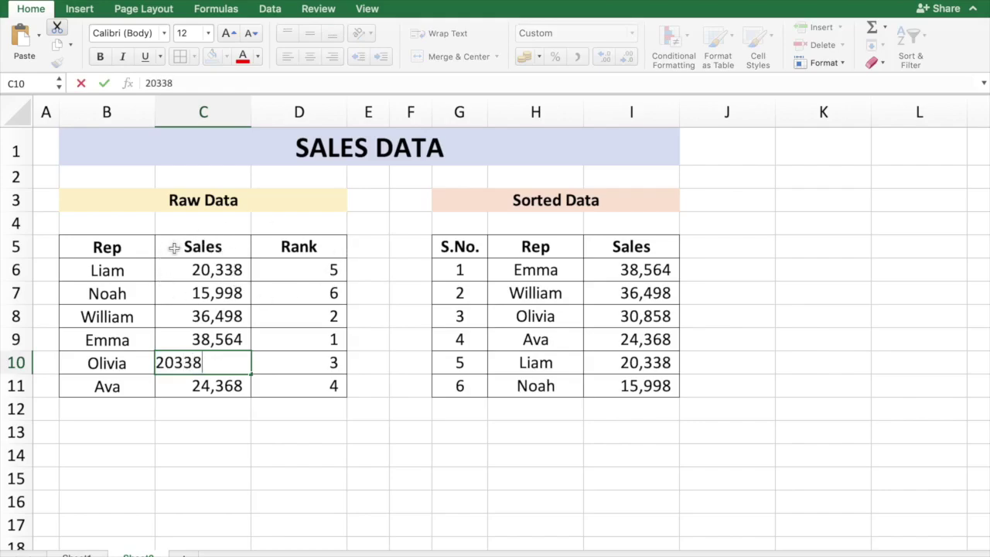
key(Return)
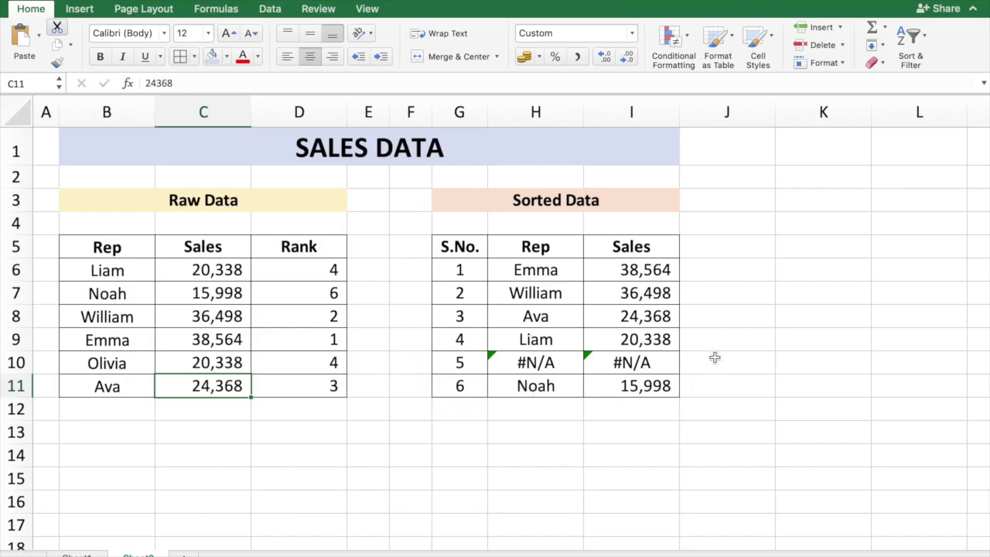
click(210, 366)
click(218, 269)
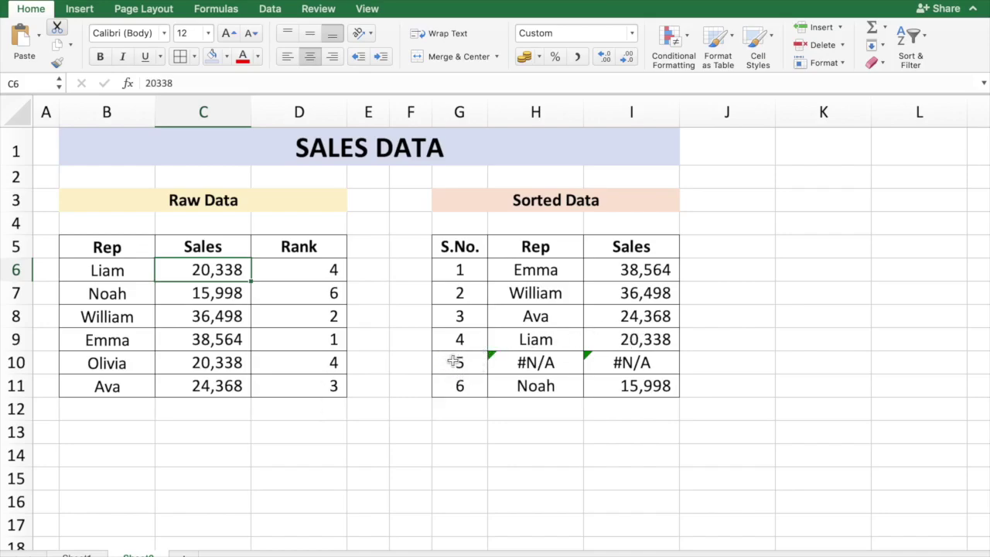
key(Down)
key(Down)
key(Down)
key(Down)
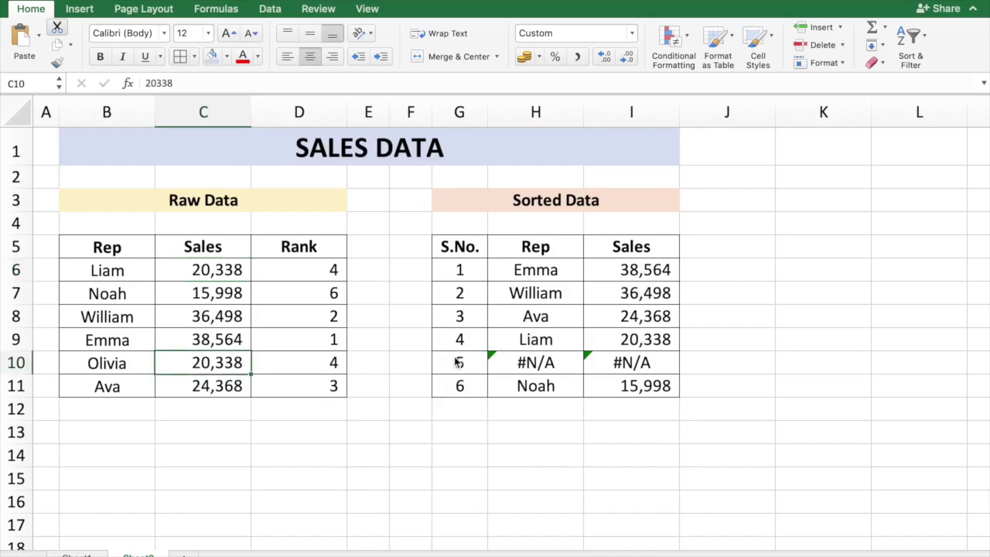
click(295, 269)
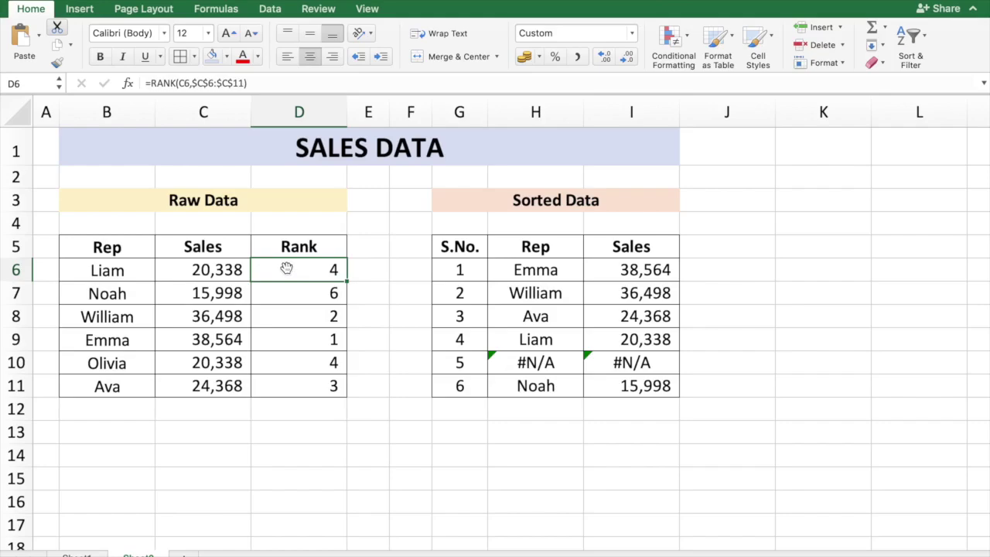
Append +COUNTIF($C$6:C6,C6) to the RANK formula in D6
click(261, 83)
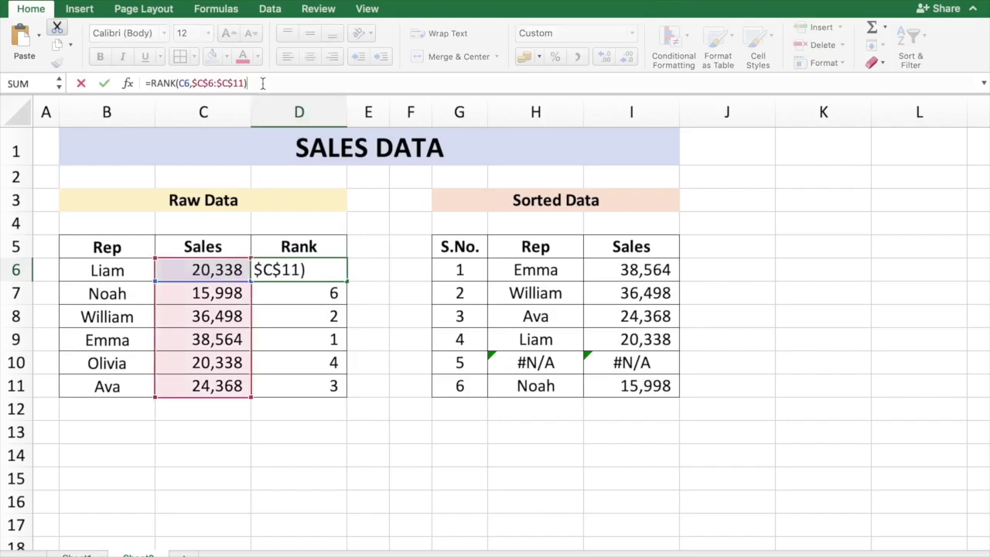
text(+countif()
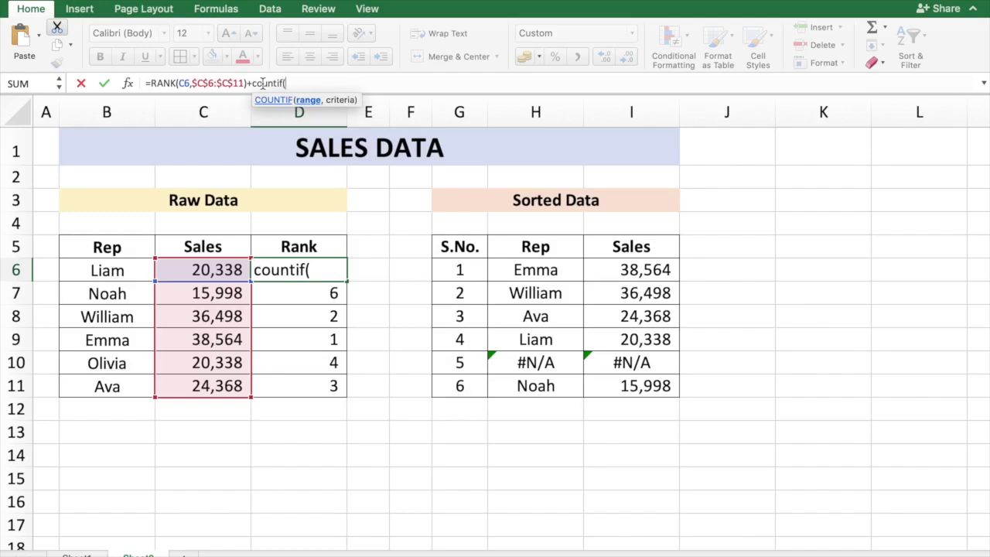
text($C$6:)
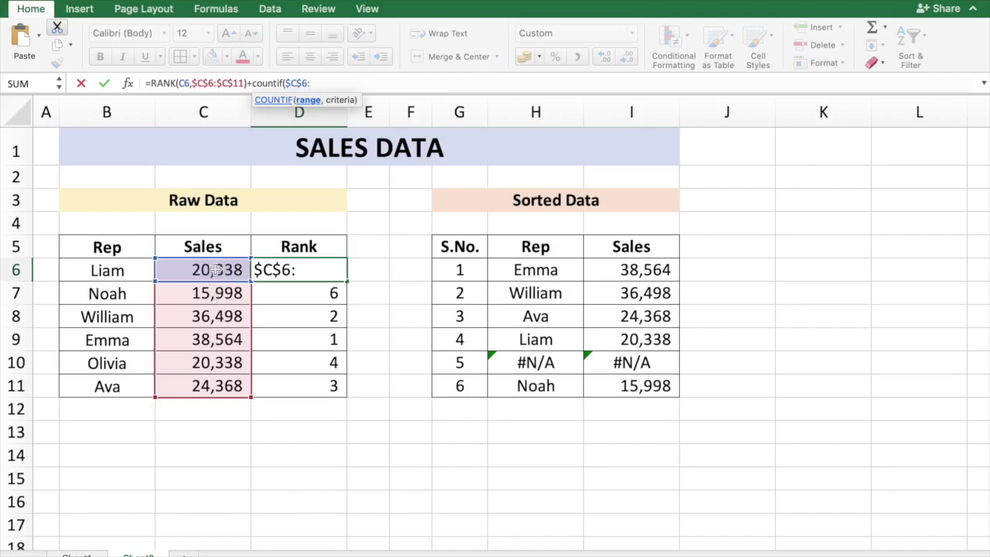
text(C6,)
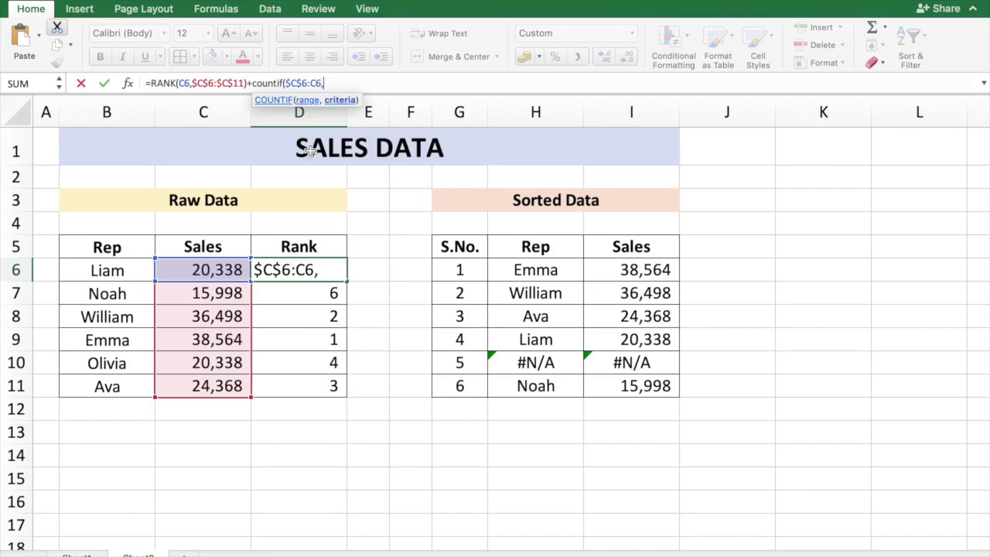
click(199, 270)
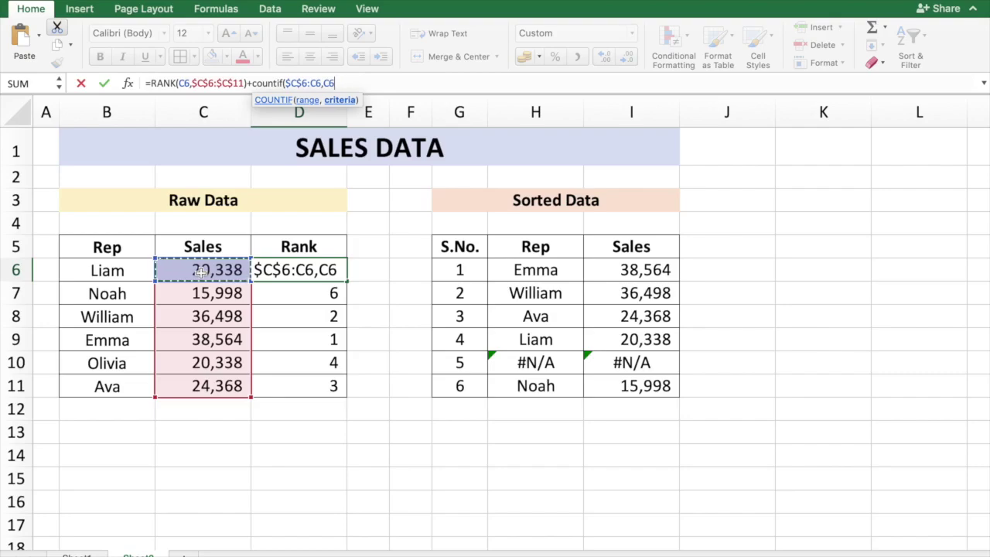
key(ctrl+Return)
Copy the extended D6 rank formula into D7:D11, giving ranks 5, 7, 3, 2, 6, 4
key(super+c)
click(289, 293)
drag(289, 293, 288, 383)
key(super+v)
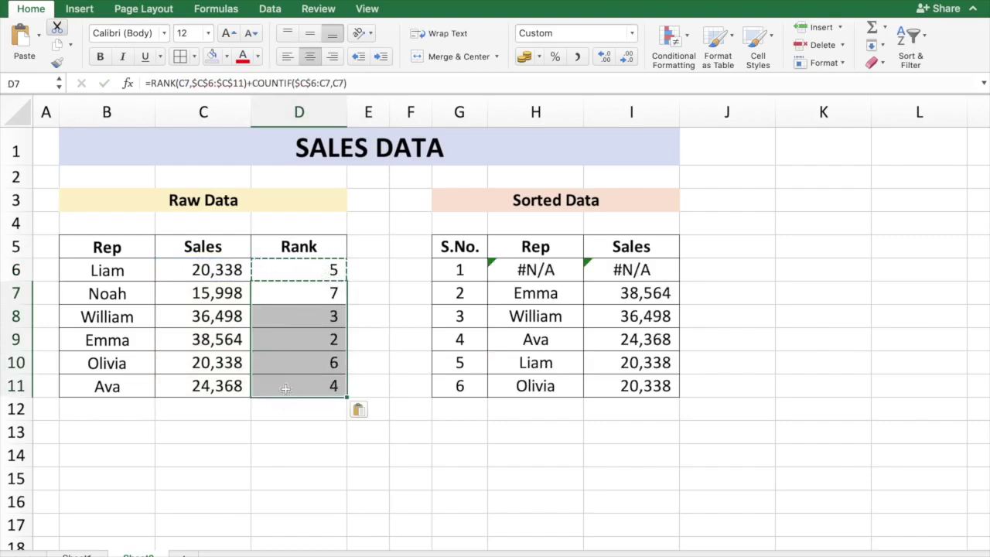
click(305, 340)
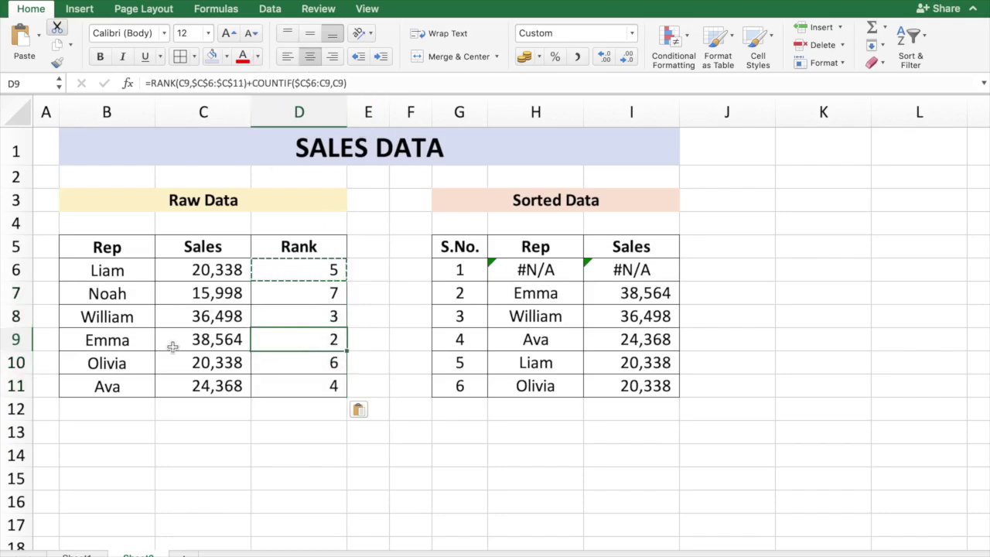
Check D9's formula ranges, then append -1 to the rank formula in D6
click(404, 82)
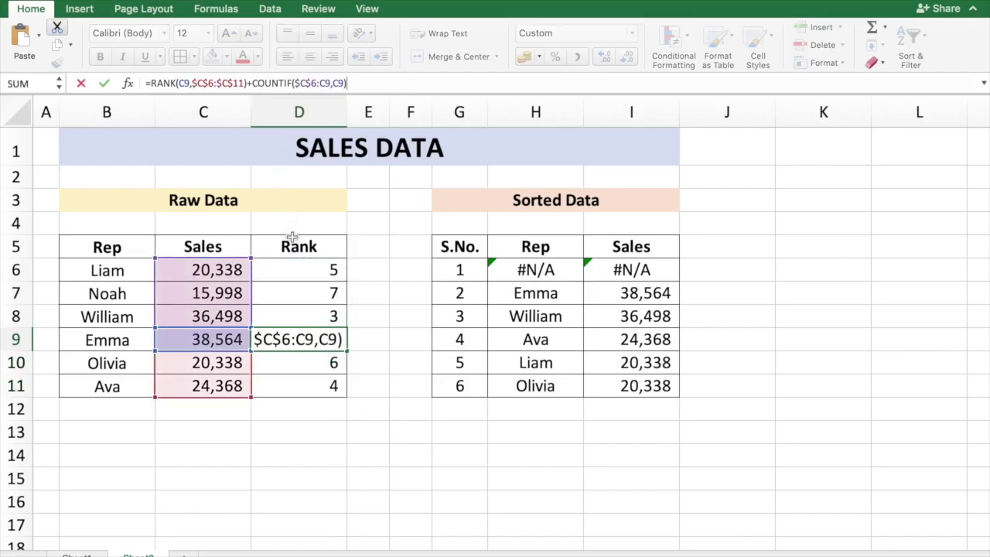
click(274, 269)
click(364, 85)
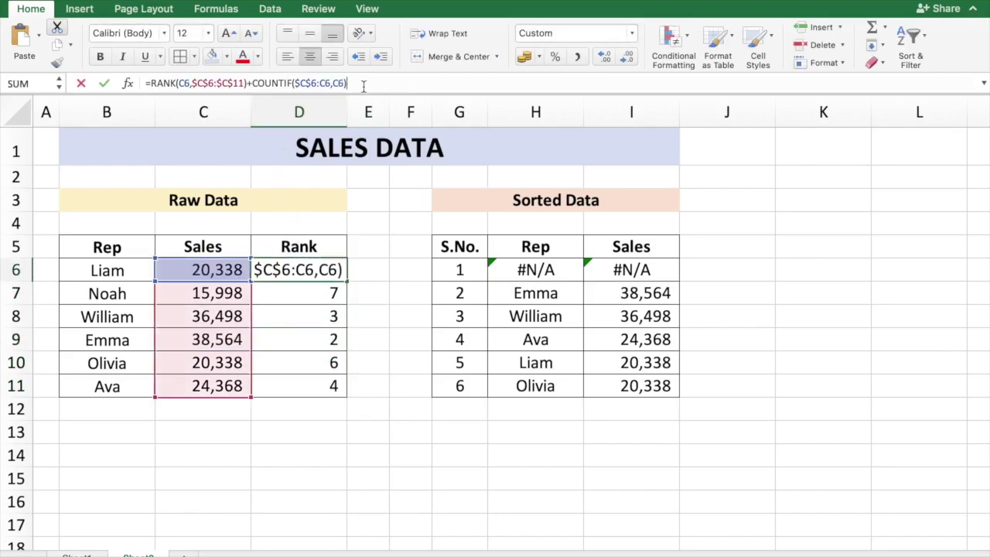
text(-1)
key(Return)
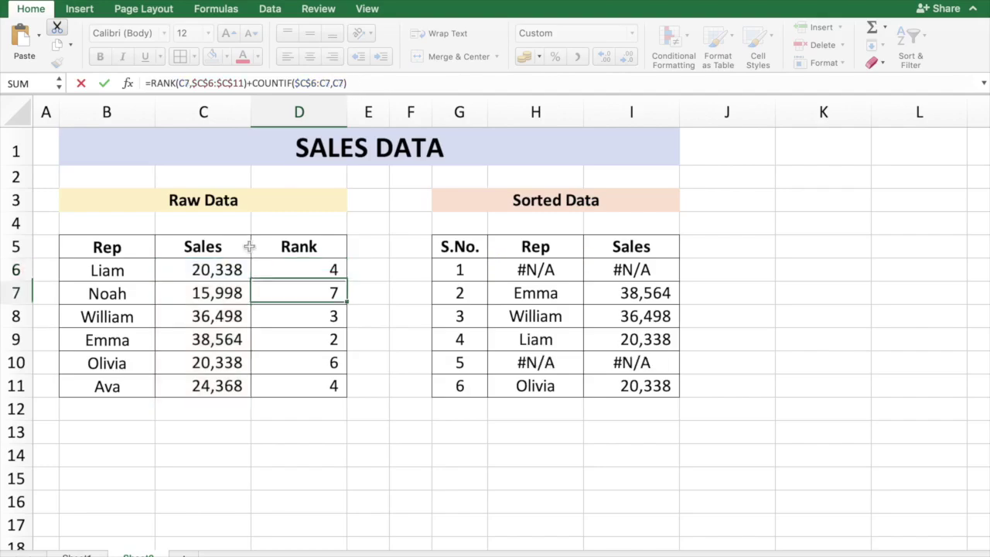
Copy the adjusted D6 formula into D7:D11, giving unique ranks 4, 6, 2, 1, 5, 3
click(278, 267)
key(ctrl+c)
drag(284, 294, 289, 384)
key(ctrl+v)
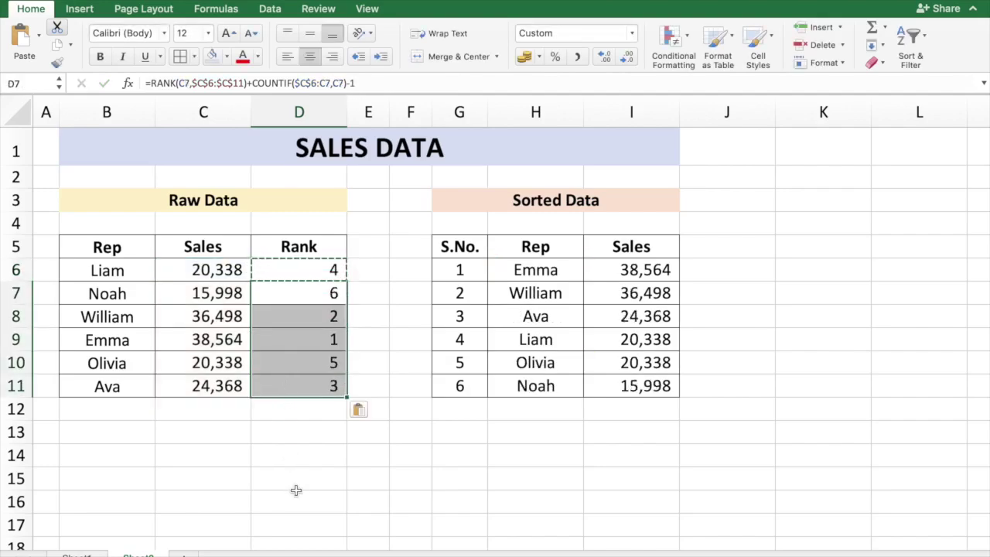
click(296, 490)
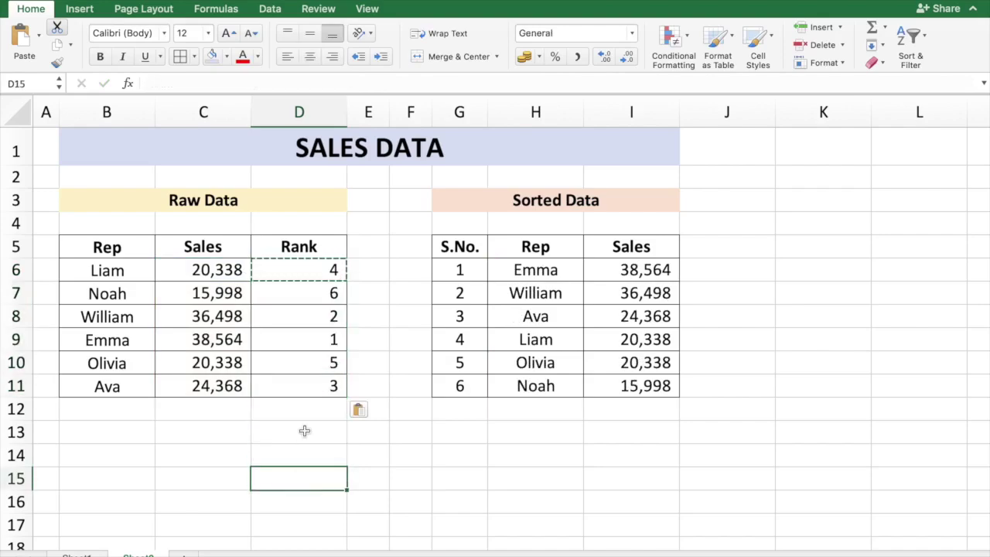
Clear the copy marquee and change C10's sales value to 23,459, moving it to rank 4
key(Escape)
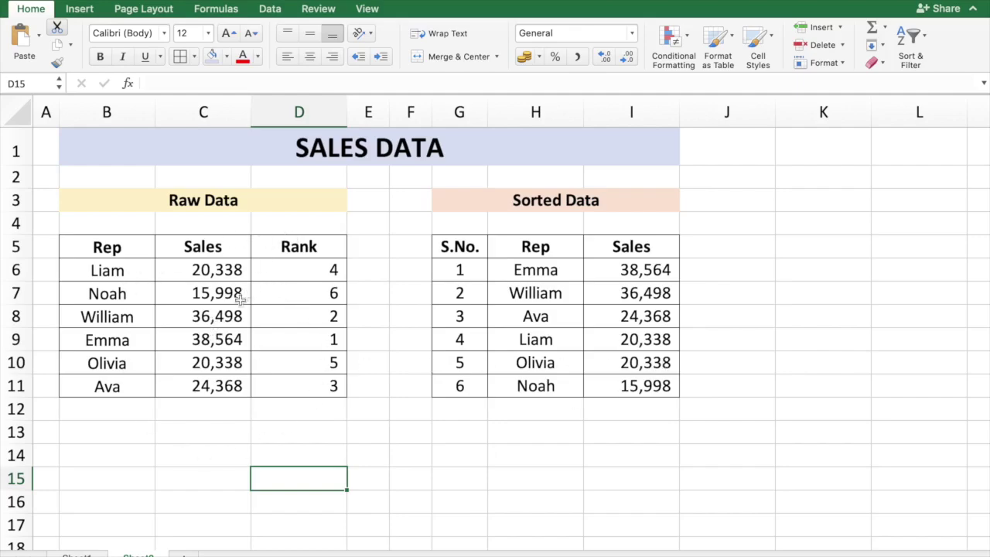
click(208, 362)
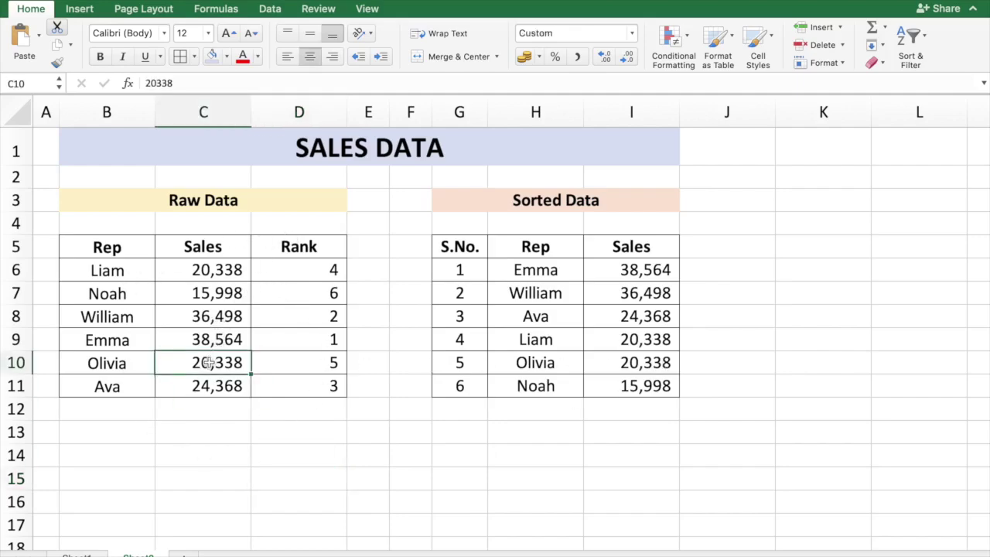
text(23459)
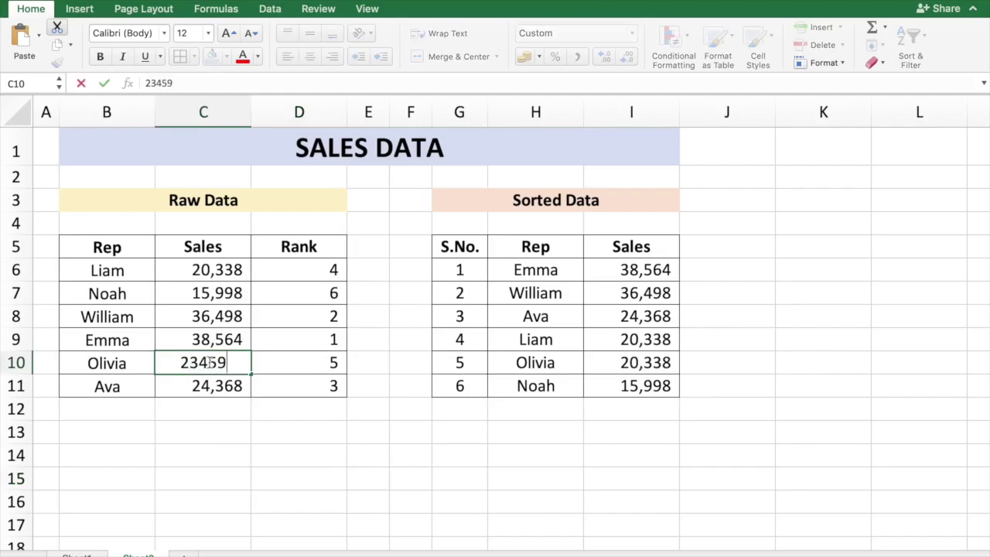
key(Return)
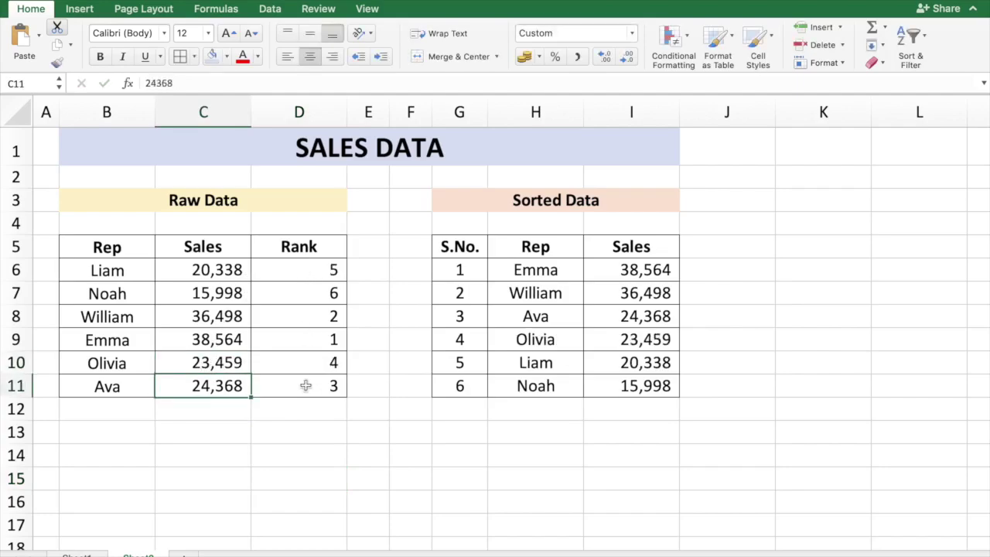